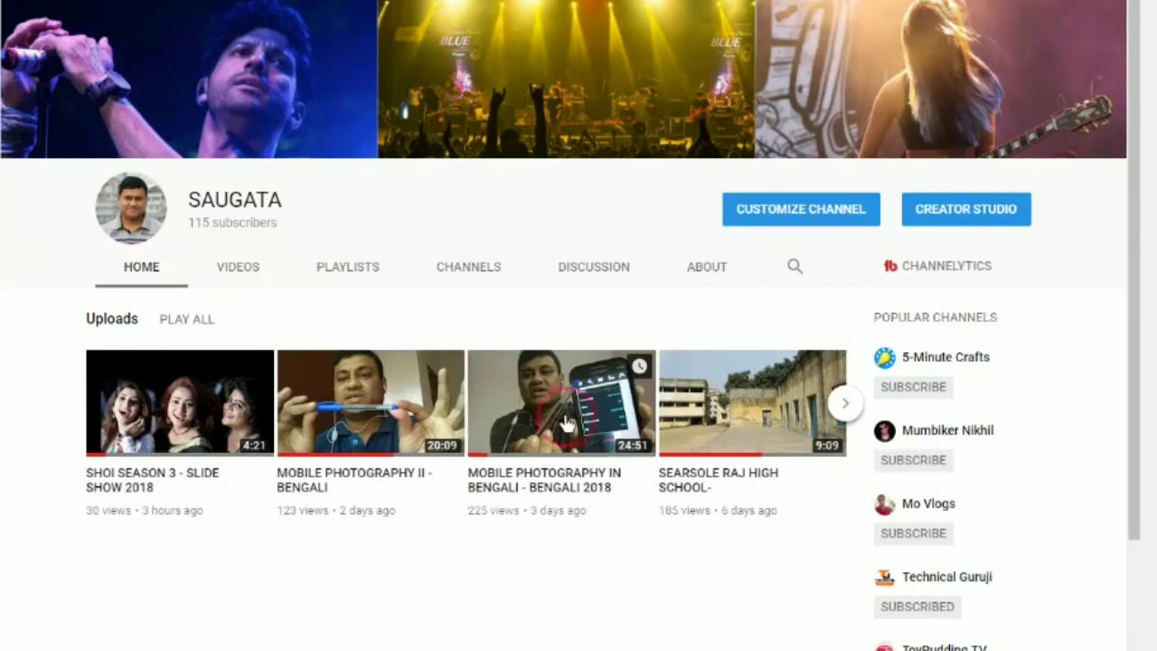
Step: Open the 'MOBILE PHOTOGRAPHY IN BENGALI - BENGALI 2018' video from the channel's Uploads row
click(565, 423)
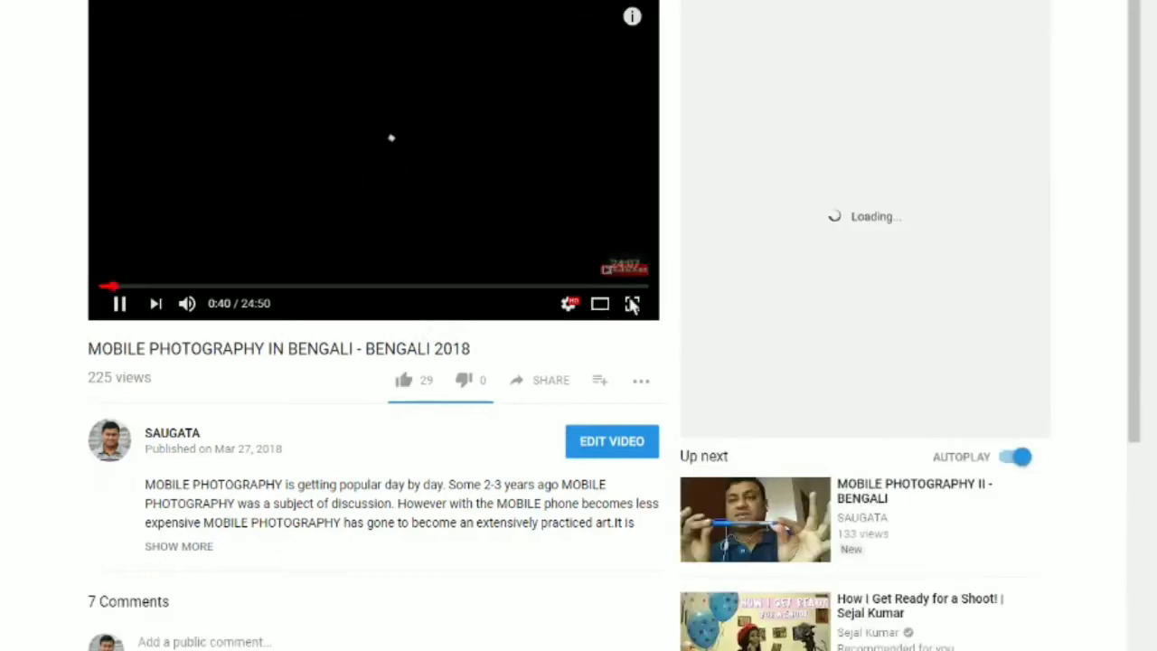
Step: Play the mobile photography video and pause it at 1:05 of 24:50
scroll(636, 317, down, 1)
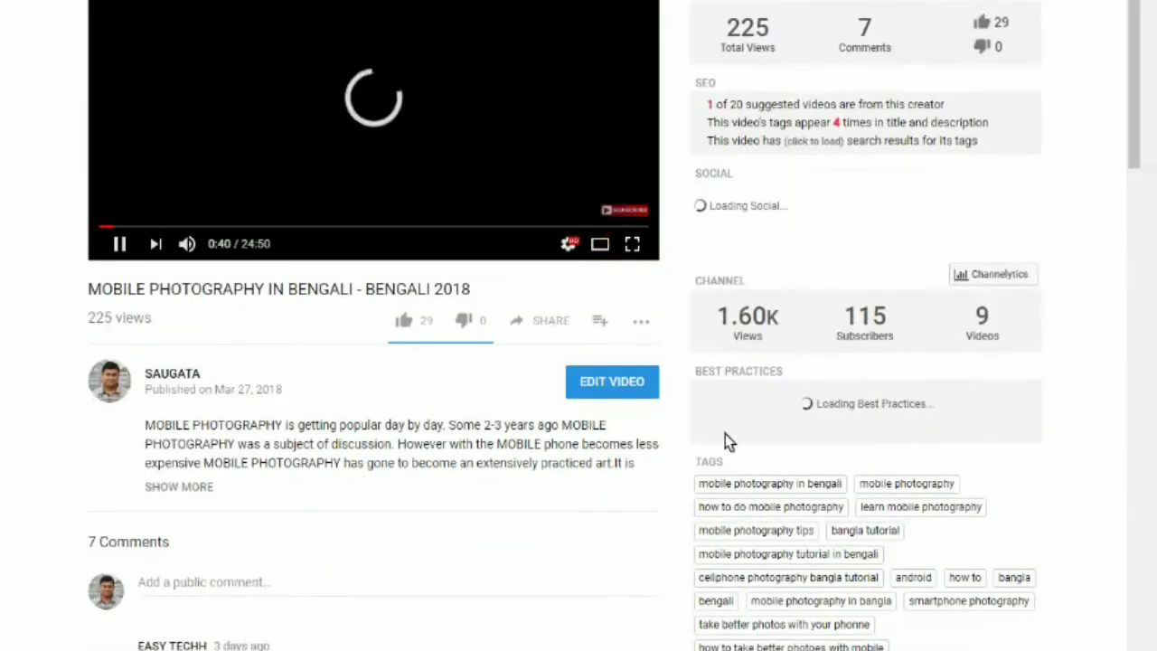
click(632, 243)
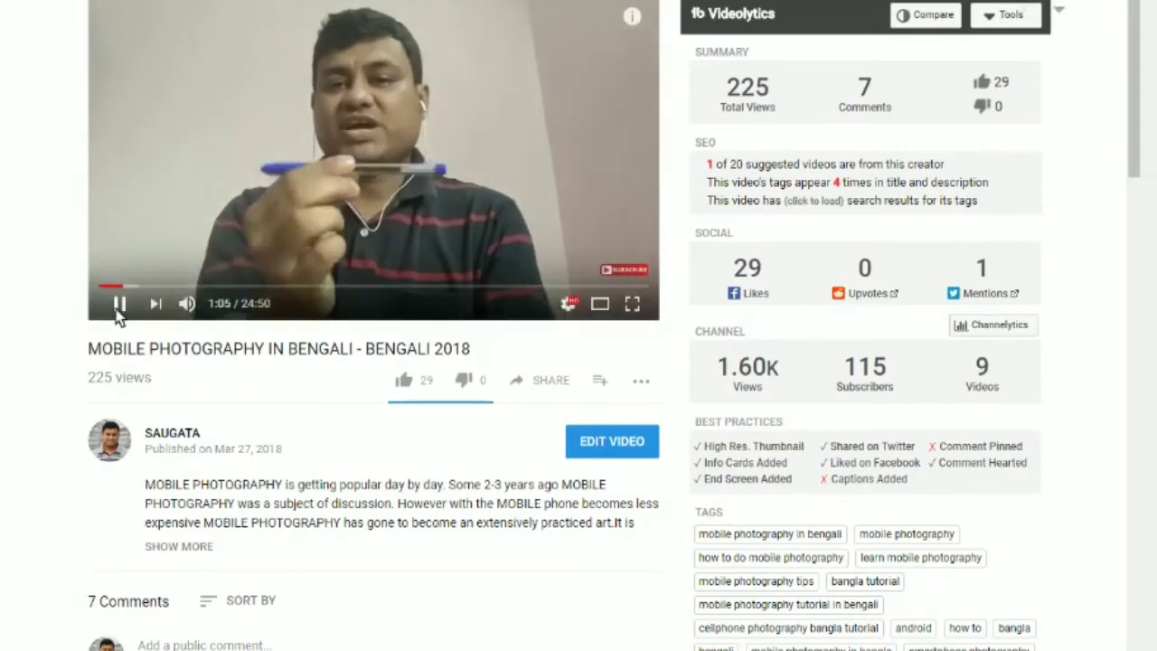
click(118, 308)
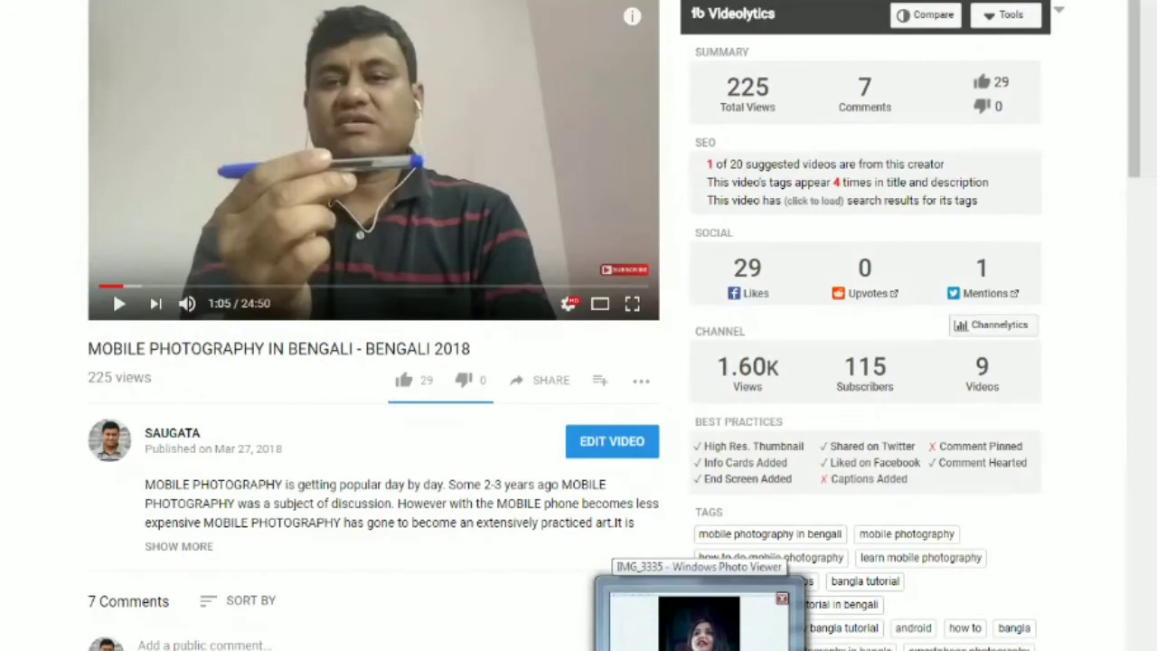
Step: Restore Windows Photo Viewer to show the dark portrait IMG_3335 full screen
click(699, 622)
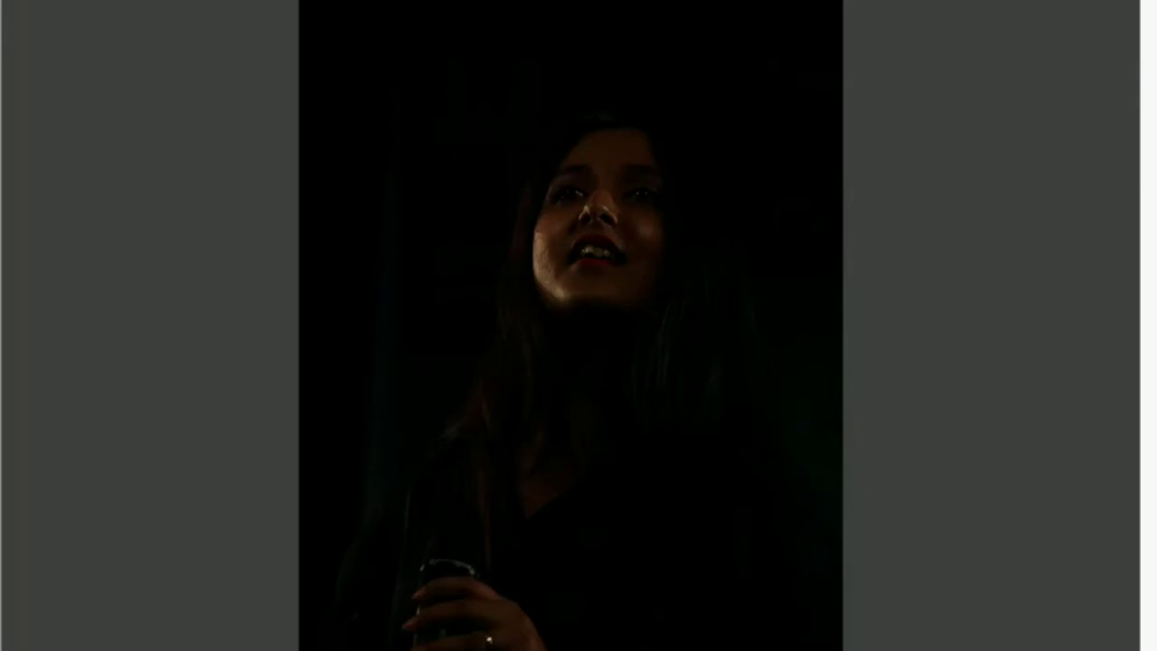
Step: Exit the full-screen preview so IMG_3335 is open in Camera Raw with zeroed Basic settings
key(Escape)
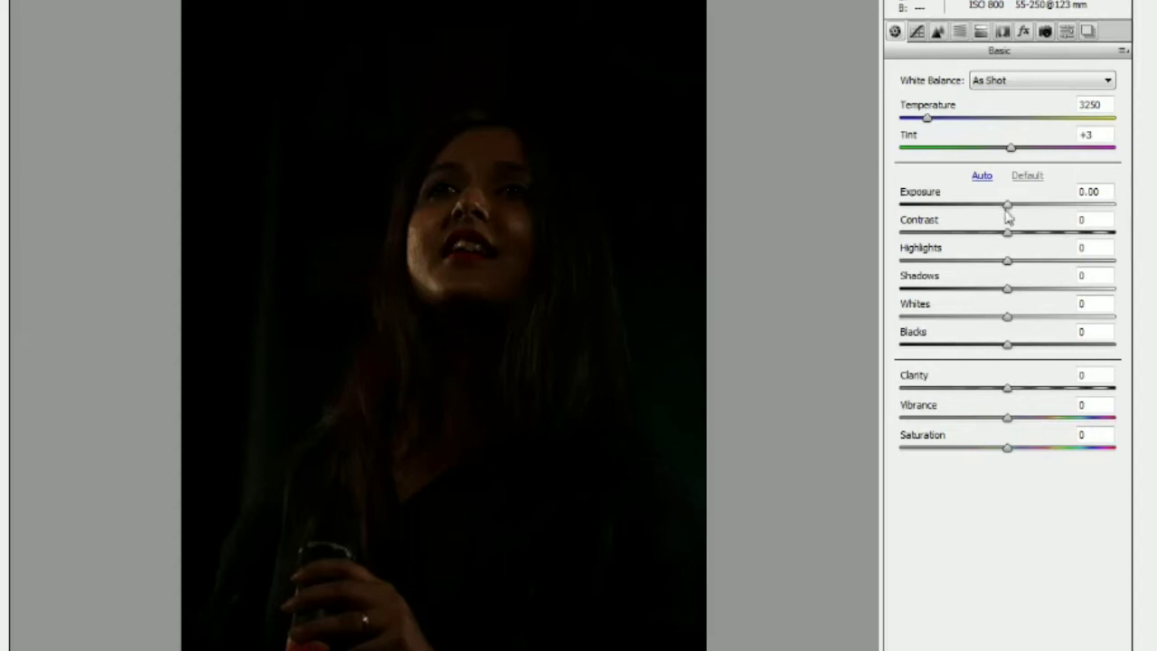
Step: Raise Exposure to about +3.80, compare with the original, then settle at +3.50
drag(1008, 205, 1090, 224)
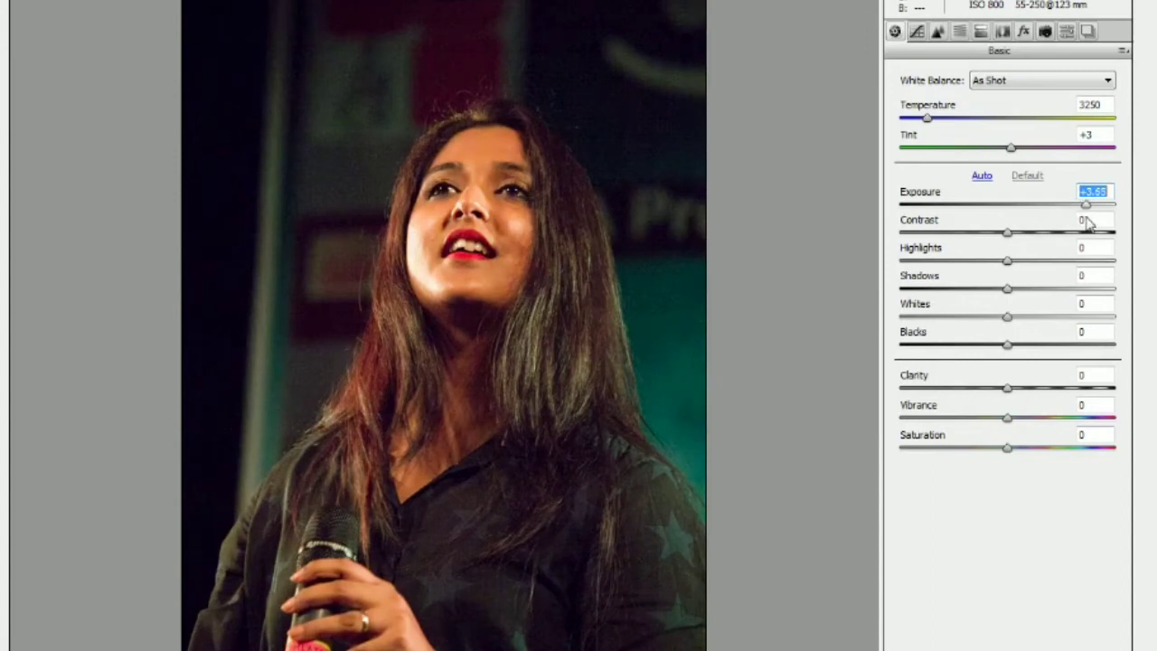
drag(1087, 223, 1091, 223)
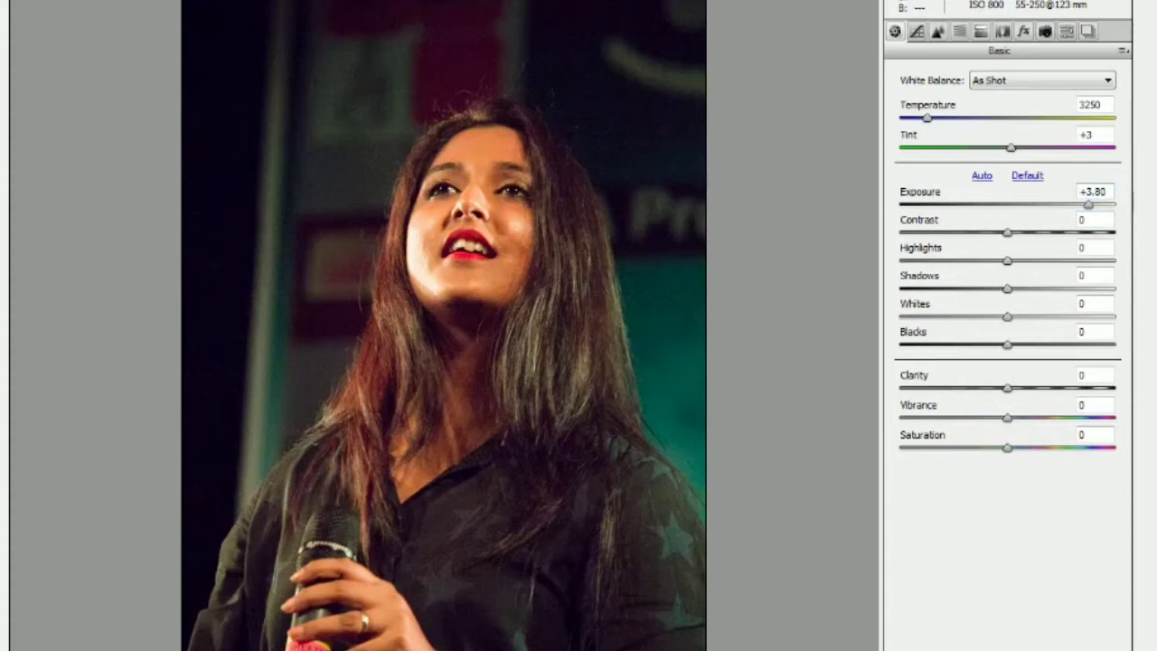
key(p)
key(p)
drag(1091, 210, 1084, 209)
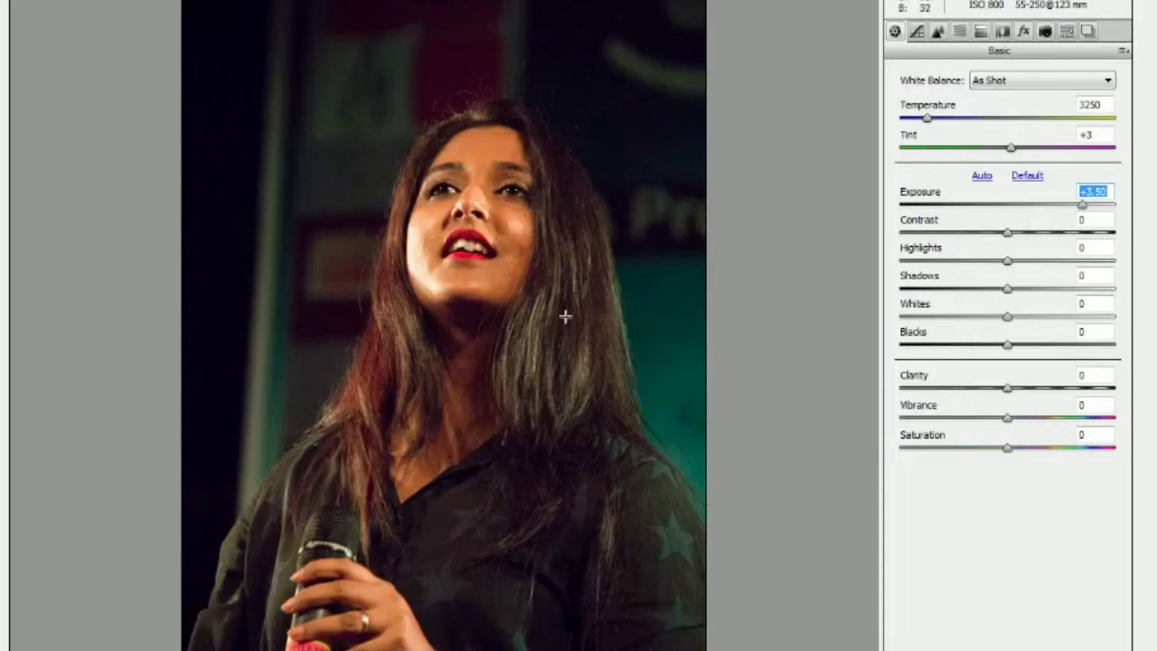
Step: Sample face and background spots with the White Balance tool until Temperature 2250, Tint -7
click(562, 222)
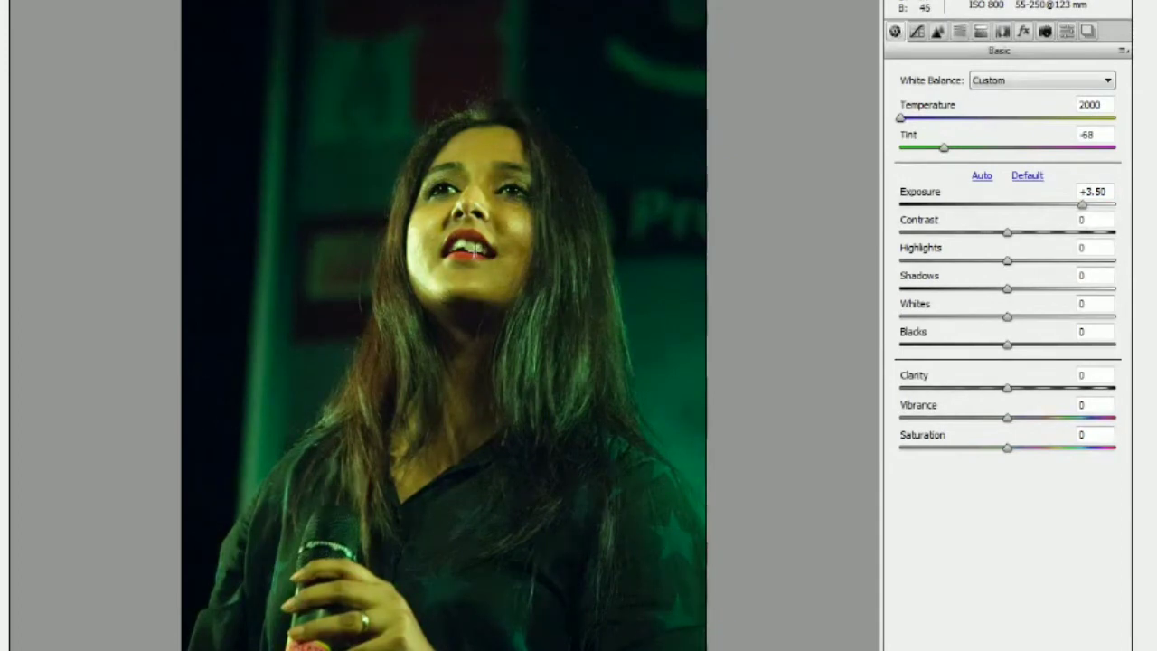
click(474, 250)
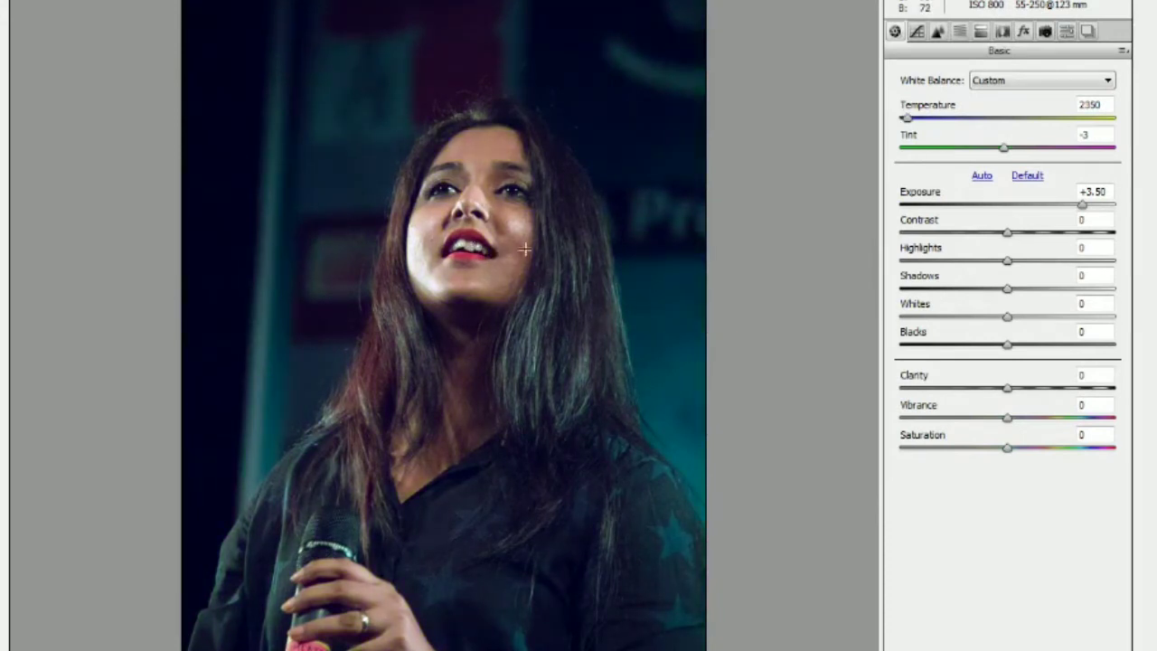
click(450, 189)
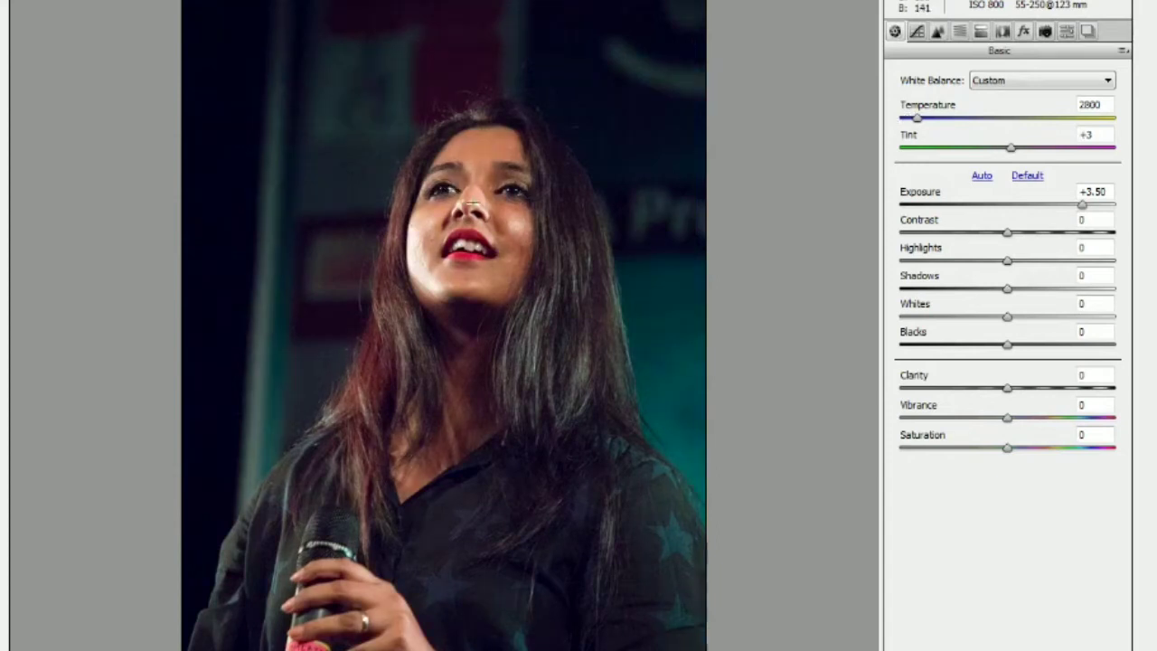
click(449, 190)
click(518, 224)
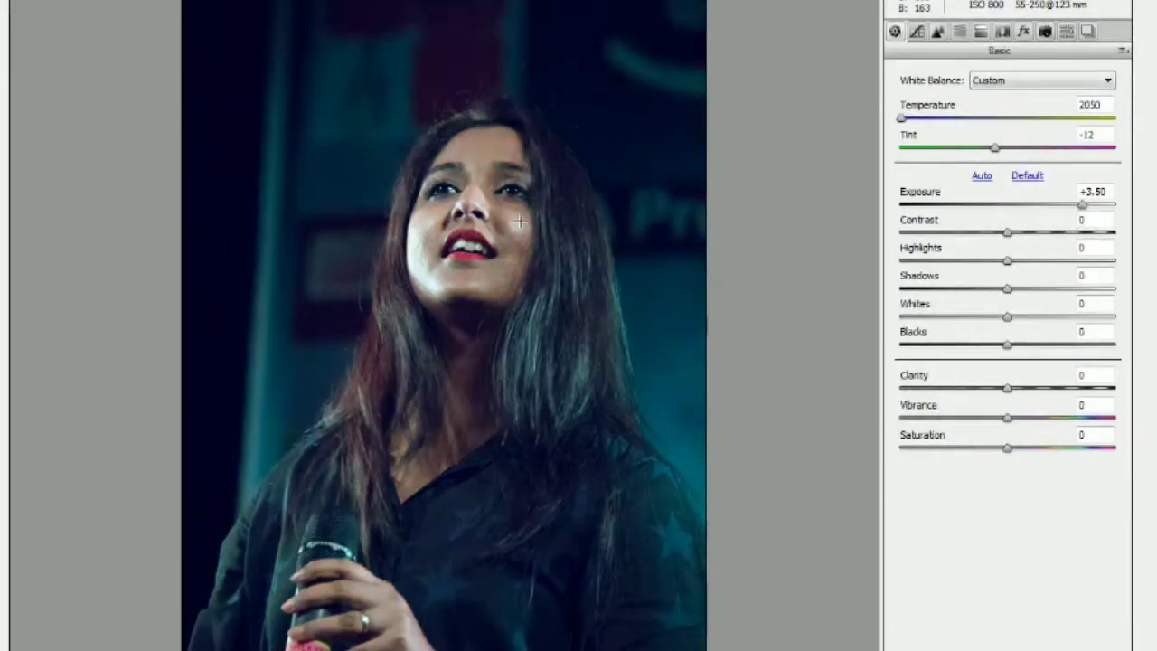
click(496, 155)
click(510, 219)
click(472, 246)
Step: Draw a crop box around the singer and rotate and reposition it to straighten the photo
key(c)
drag(705, 624, 280, 0)
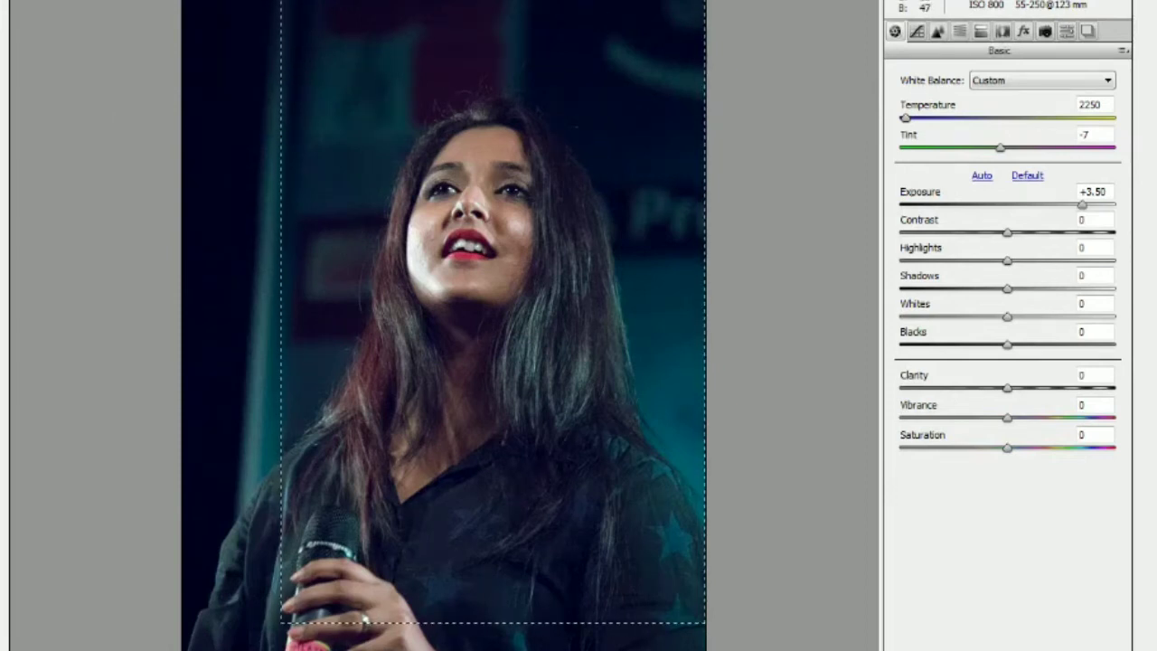
drag(586, 124, 509, 249)
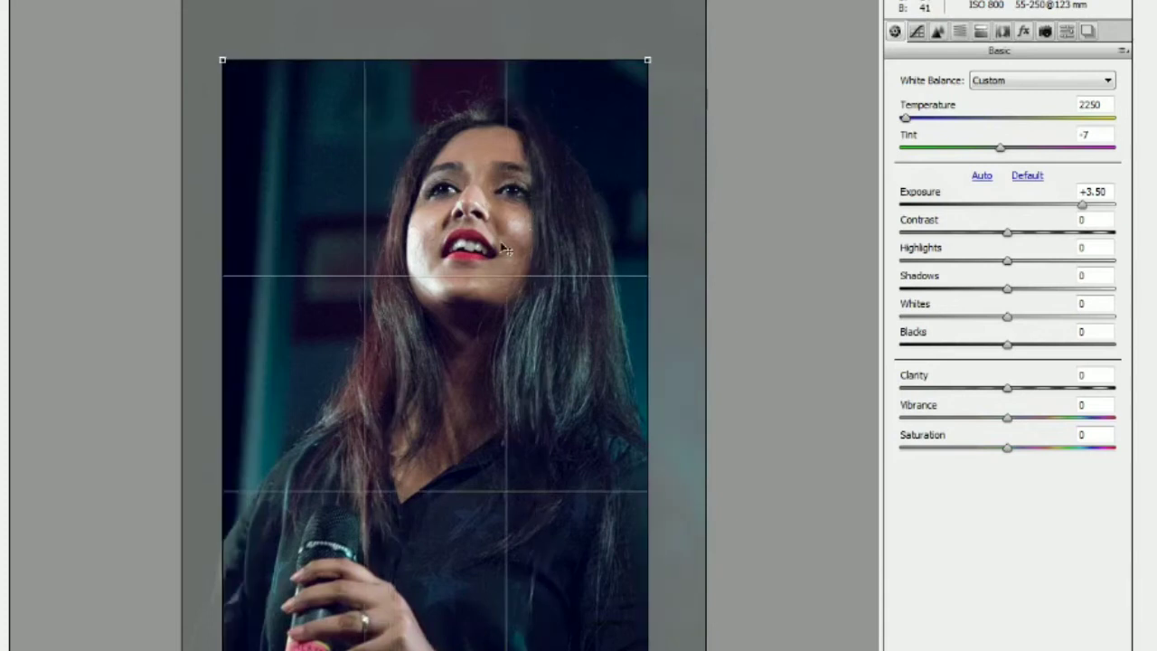
drag(673, 220, 683, 238)
drag(612, 142, 633, 164)
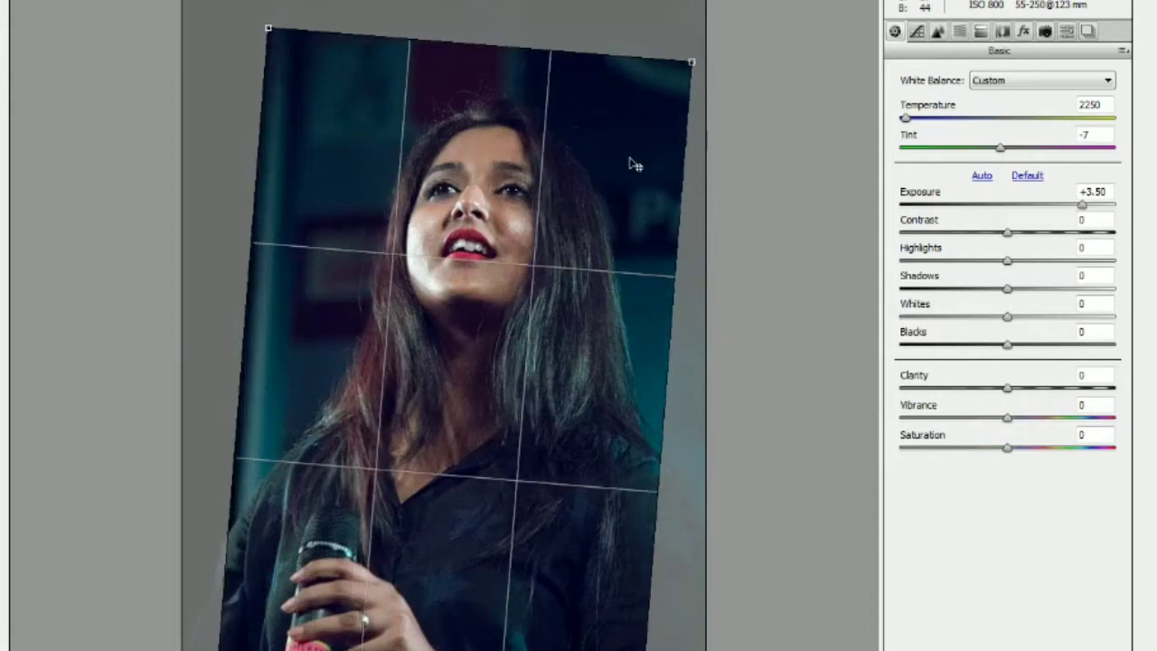
drag(265, 28, 257, 17)
drag(224, 81, 224, 78)
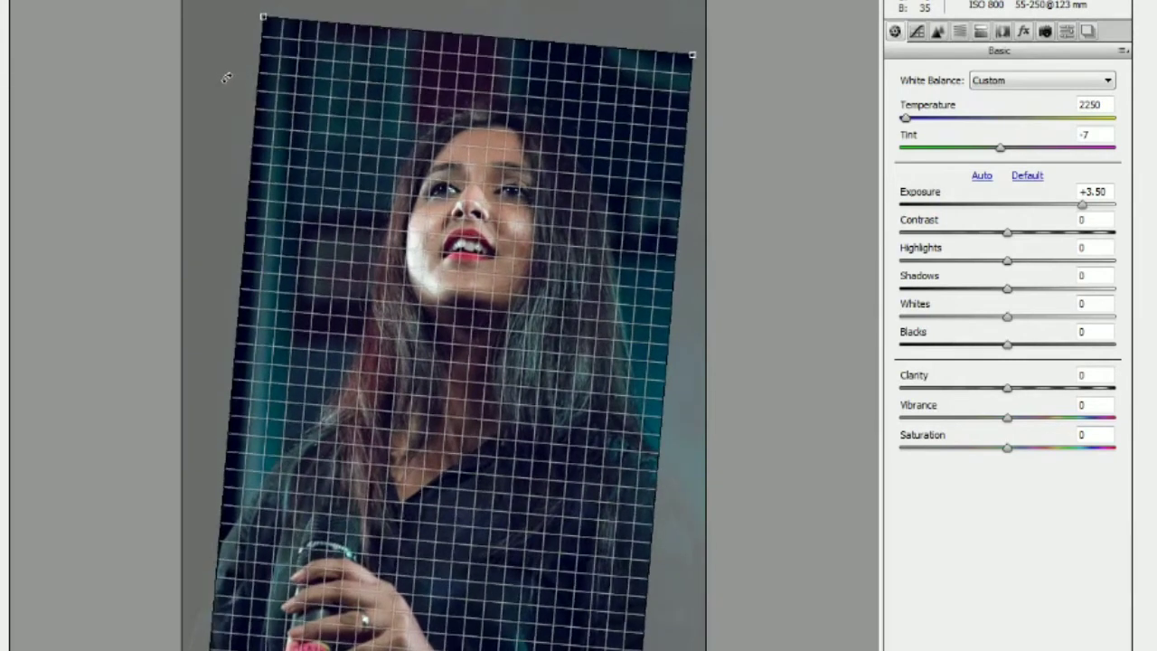
drag(224, 78, 224, 79)
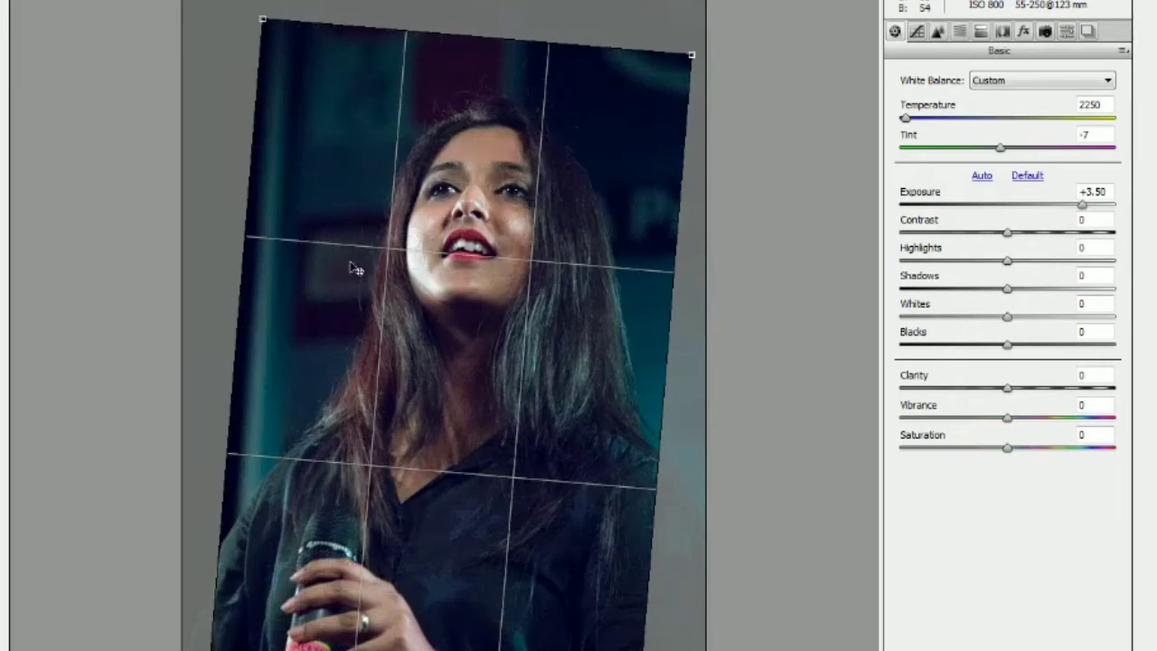
drag(356, 269, 380, 277)
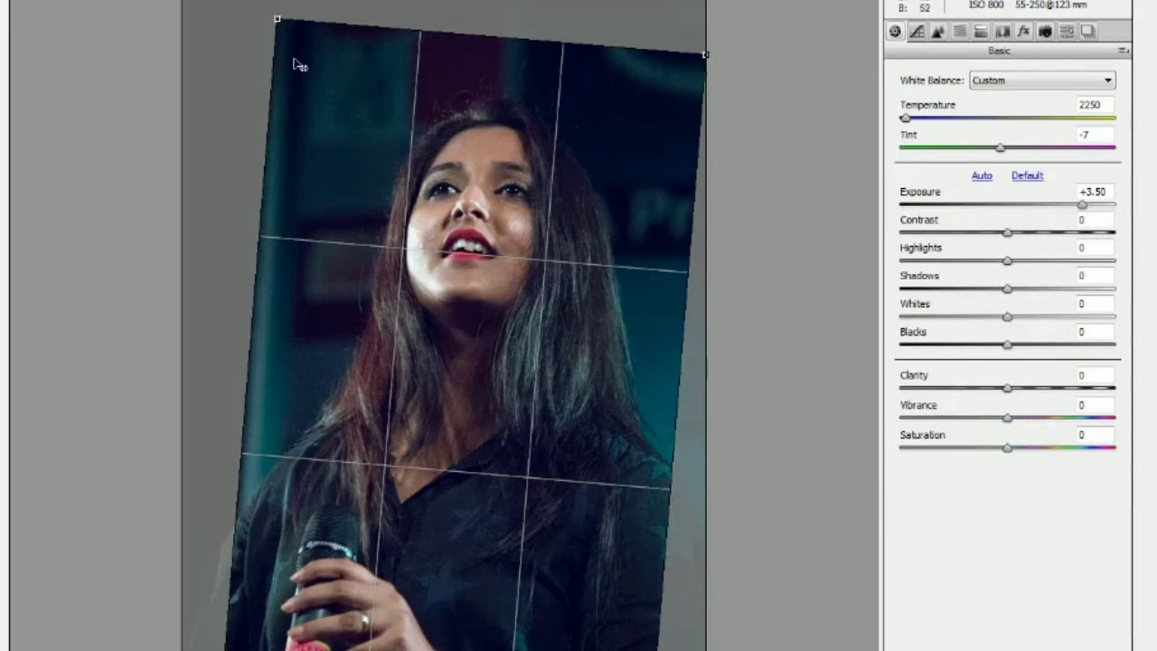
drag(256, 67, 245, 71)
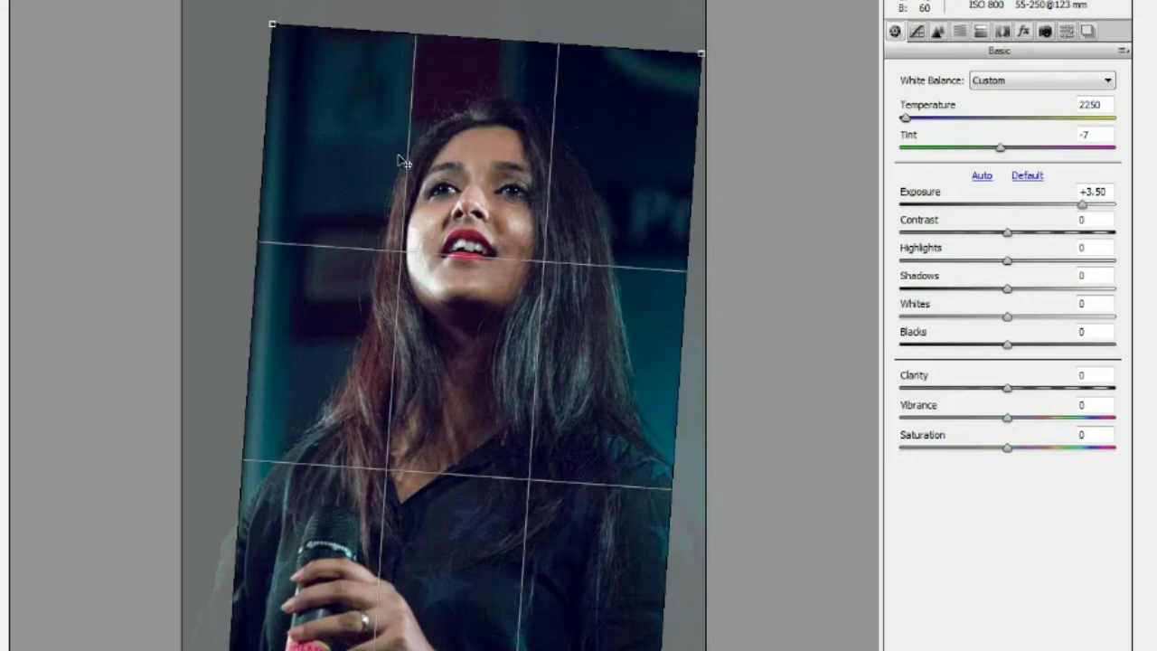
Step: Tighten the crop's top edges and fine-tune its tilt to straighten the singer
drag(273, 24, 281, 33)
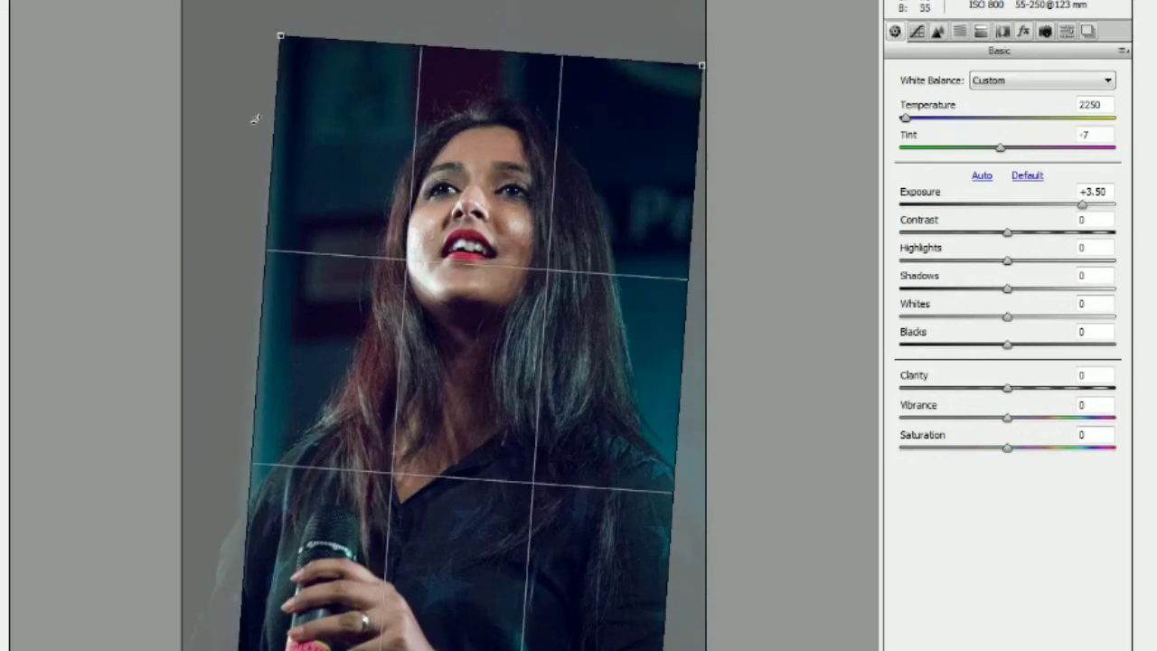
drag(257, 120, 267, 147)
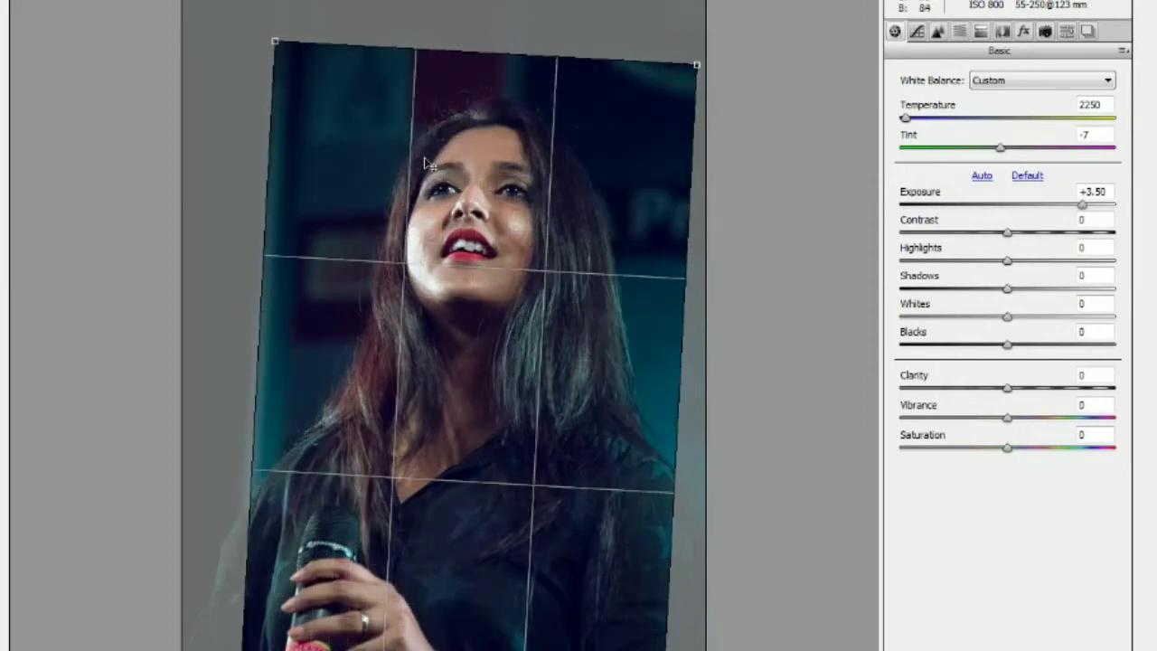
drag(272, 41, 267, 39)
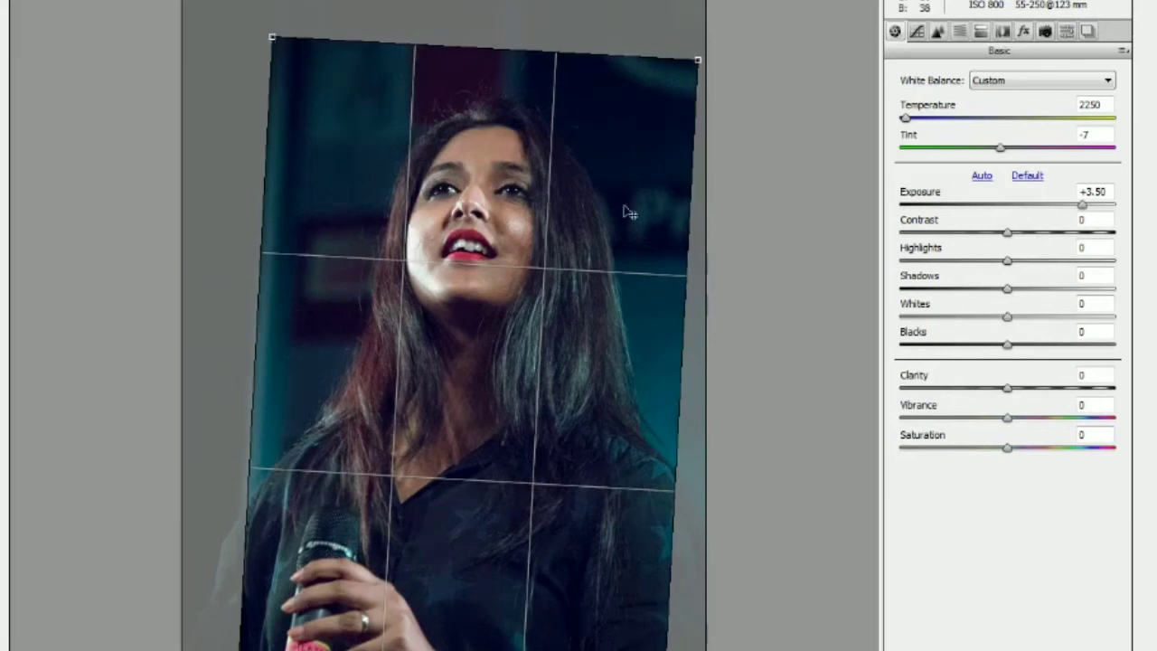
drag(627, 211, 640, 227)
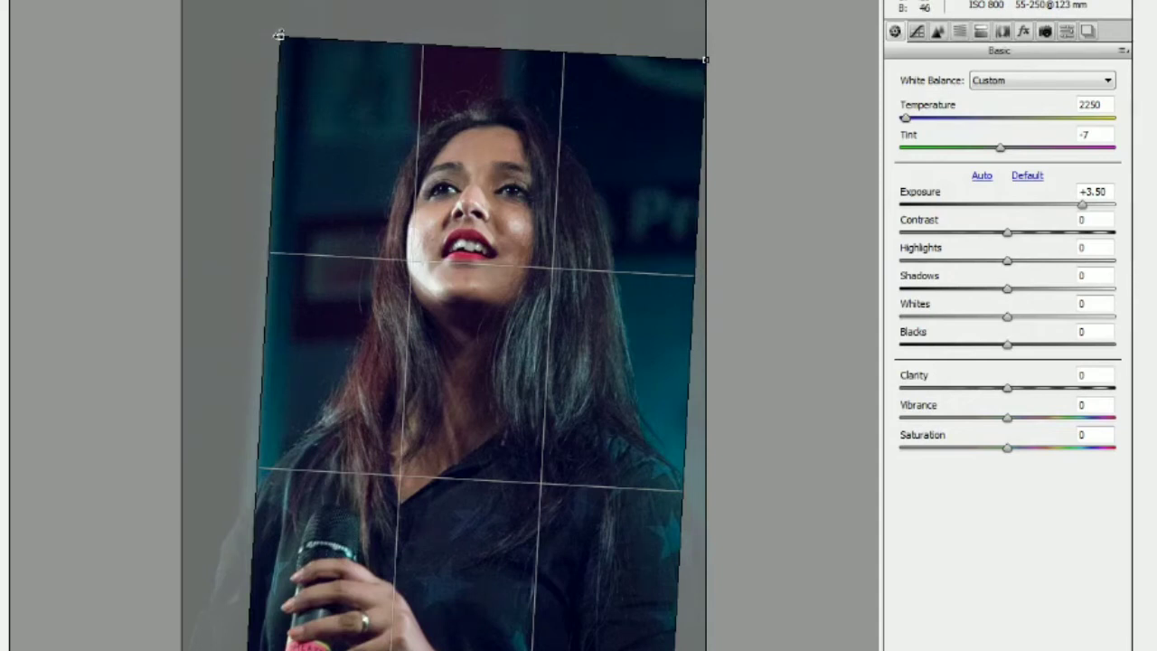
drag(297, 46, 314, 87)
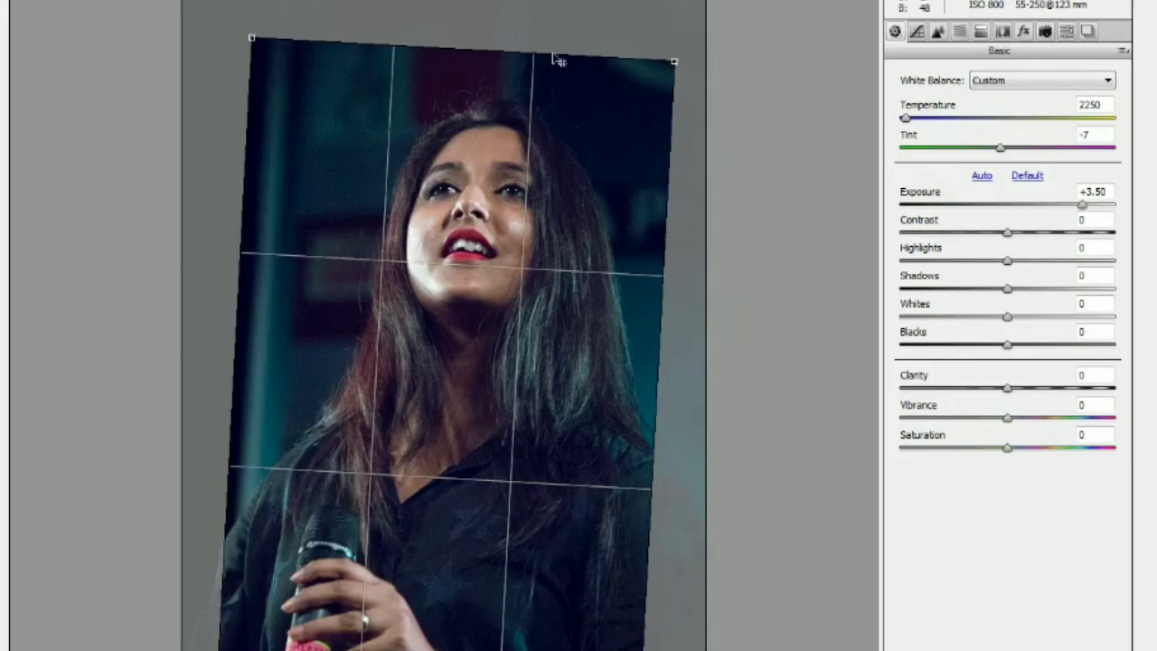
mouse_move(675, 61)
mouse_down()
mouse_move(693, 43)
mouse_move(683, 50)
mouse_up()
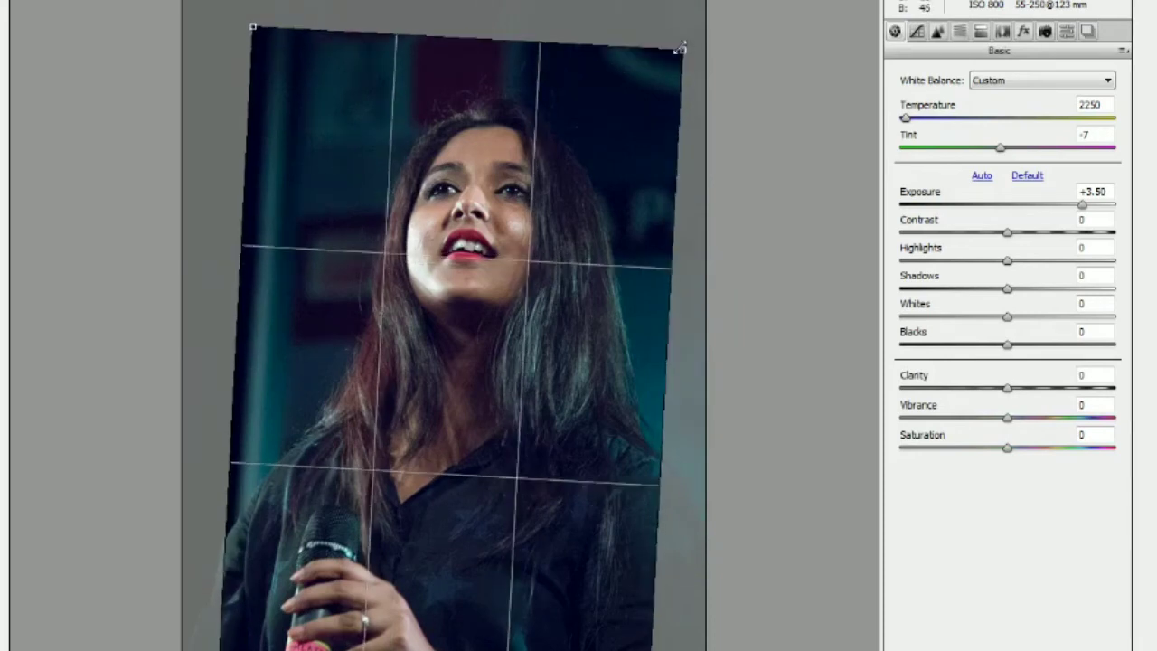
drag(245, 110, 246, 106)
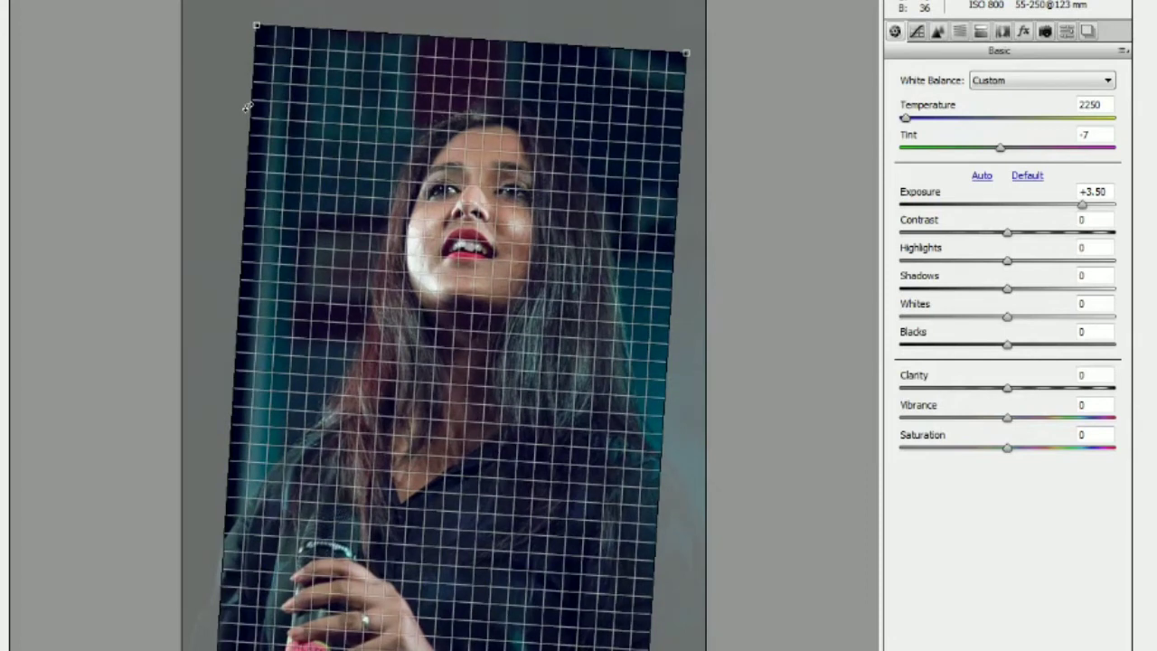
drag(247, 107, 249, 107)
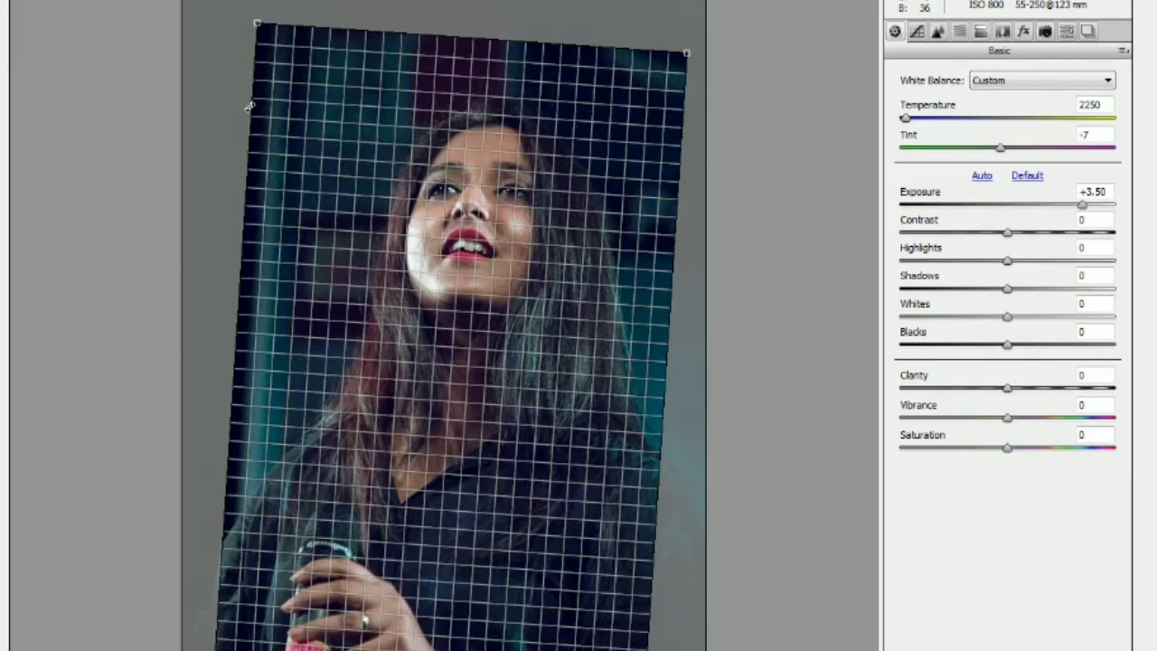
drag(250, 107, 249, 107)
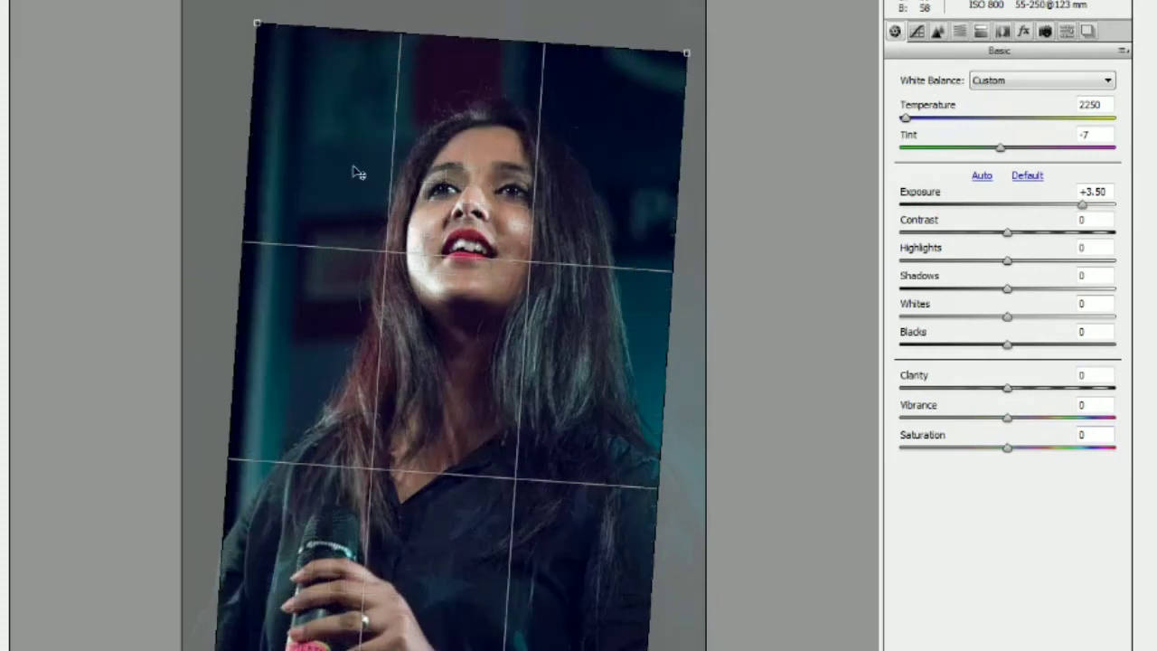
Step: Nudge the crop frame right and tighten its top-left corner to trim headroom
mouse_move(280, 63)
mouse_down()
mouse_move(289, 84)
mouse_move(262, 81)
mouse_up()
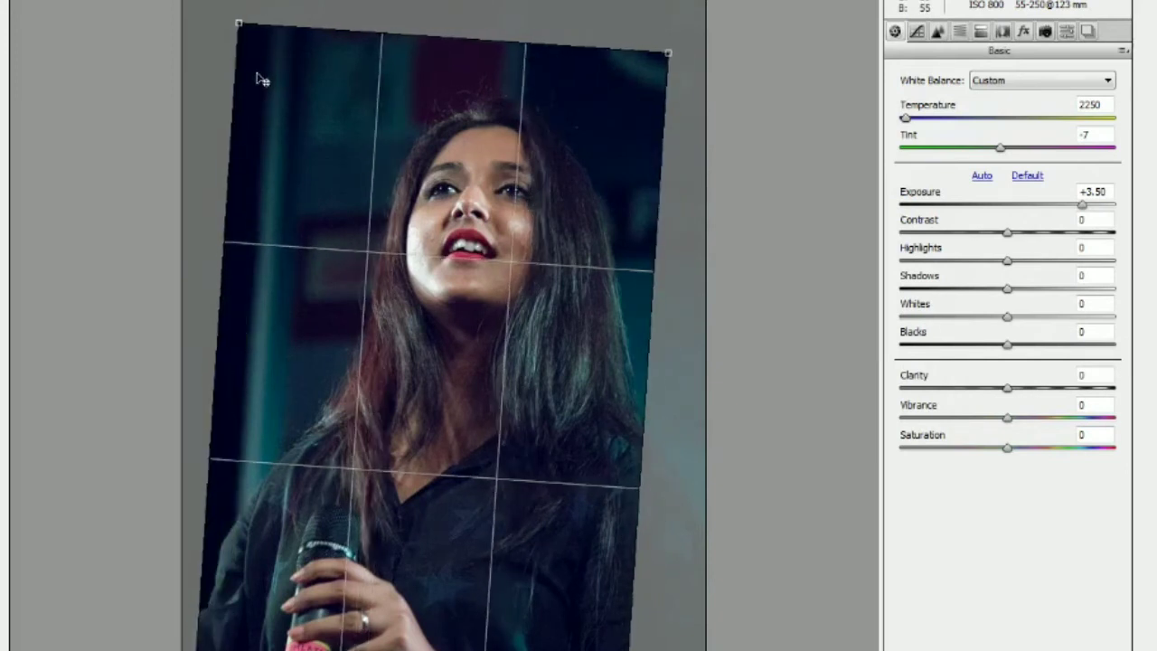
drag(263, 82, 306, 111)
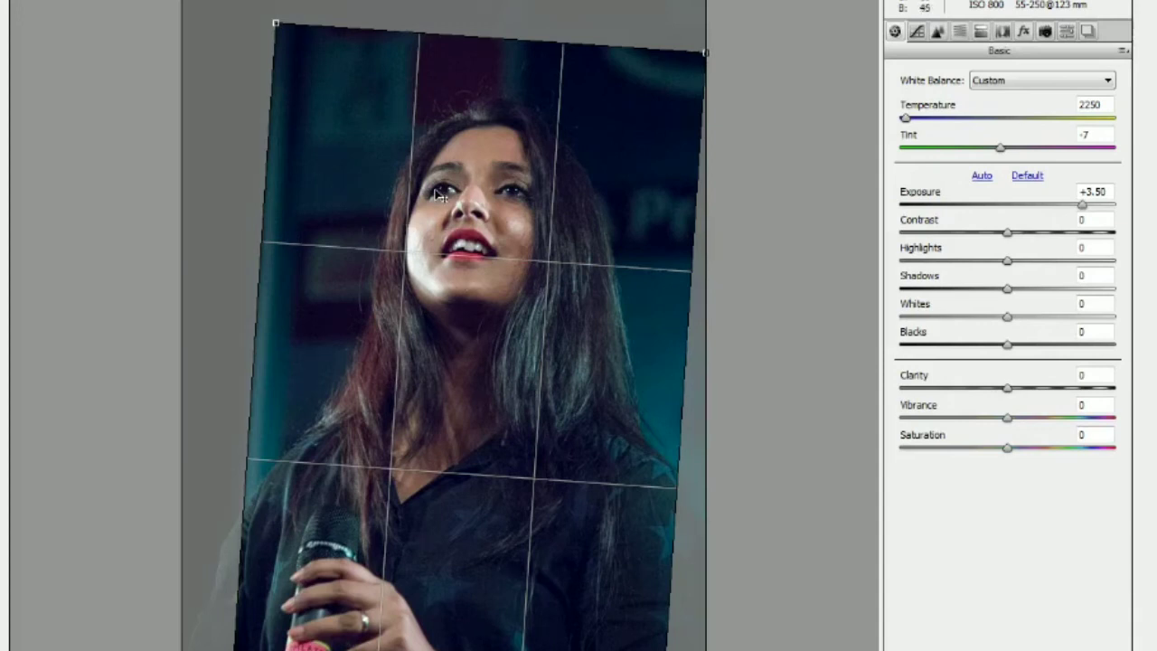
drag(412, 346, 396, 355)
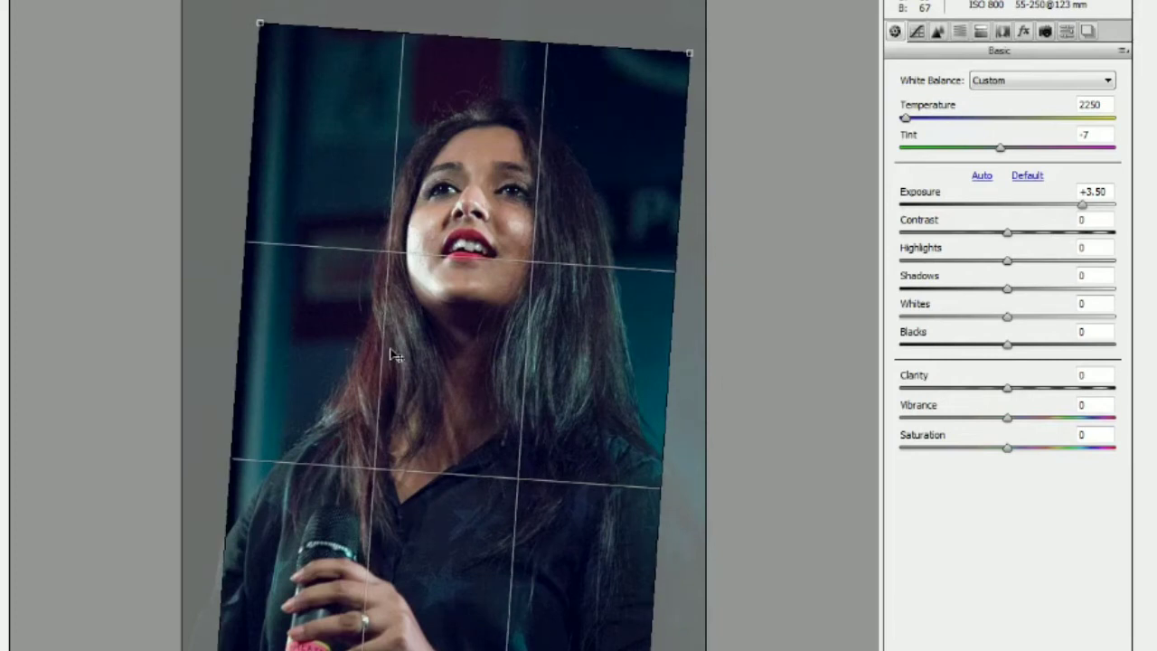
drag(467, 226, 478, 233)
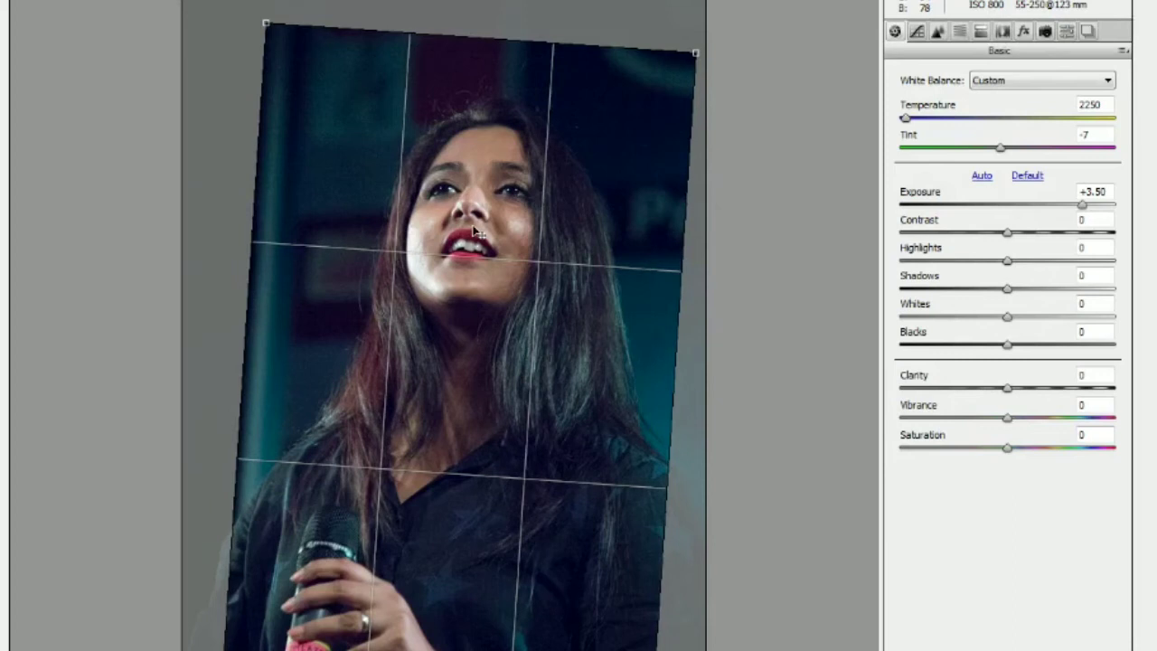
drag(296, 86, 316, 108)
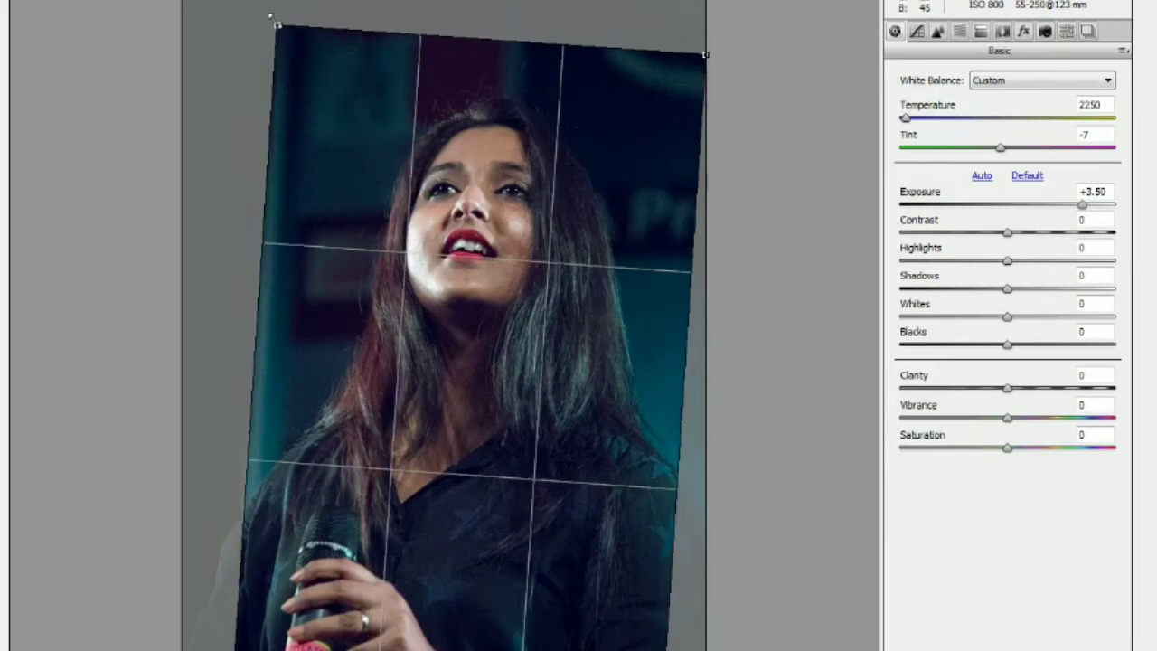
drag(270, 17, 285, 30)
drag(346, 177, 346, 179)
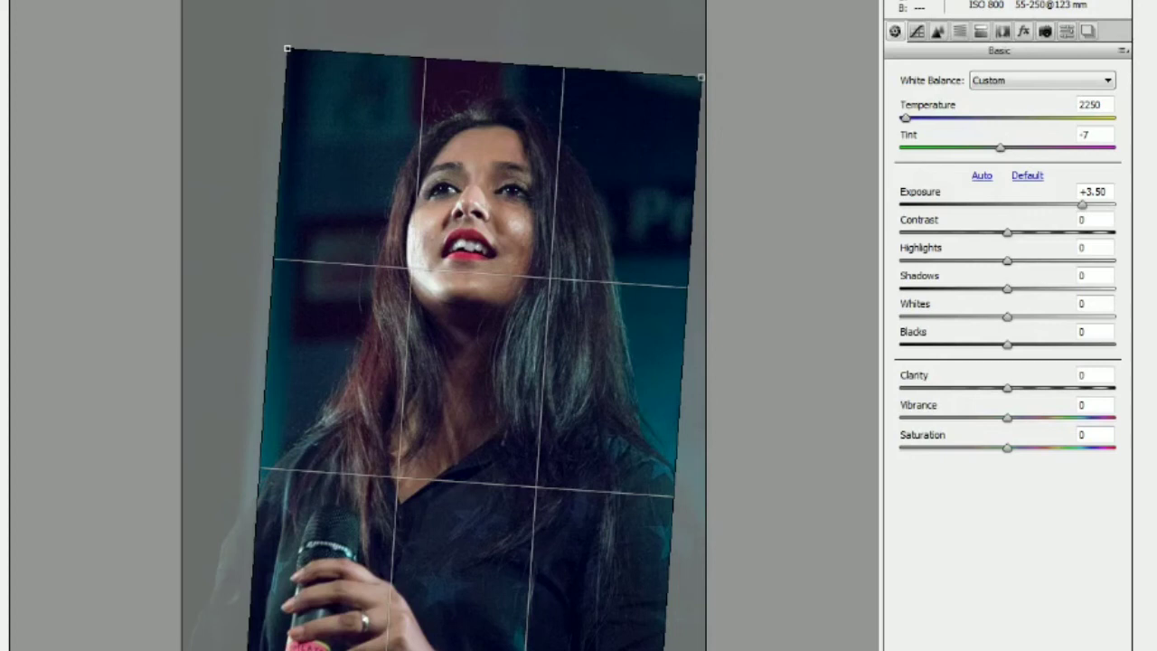
Step: Commit the tilted crop and toggle the preview to compare against the dark original
key(Return)
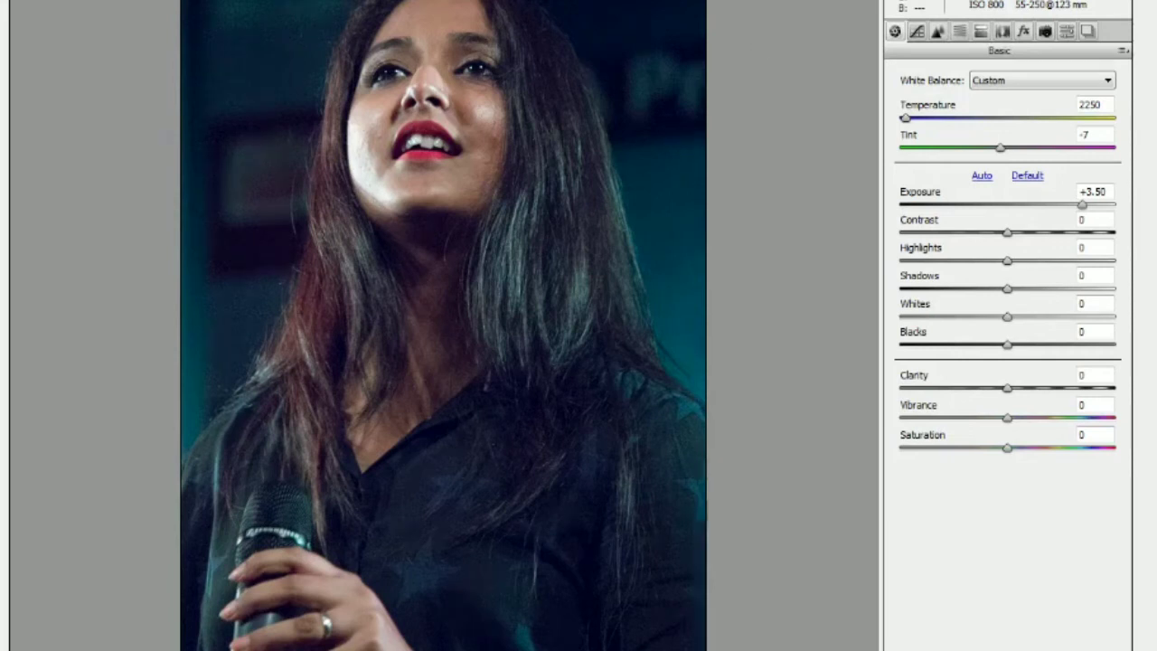
key(p)
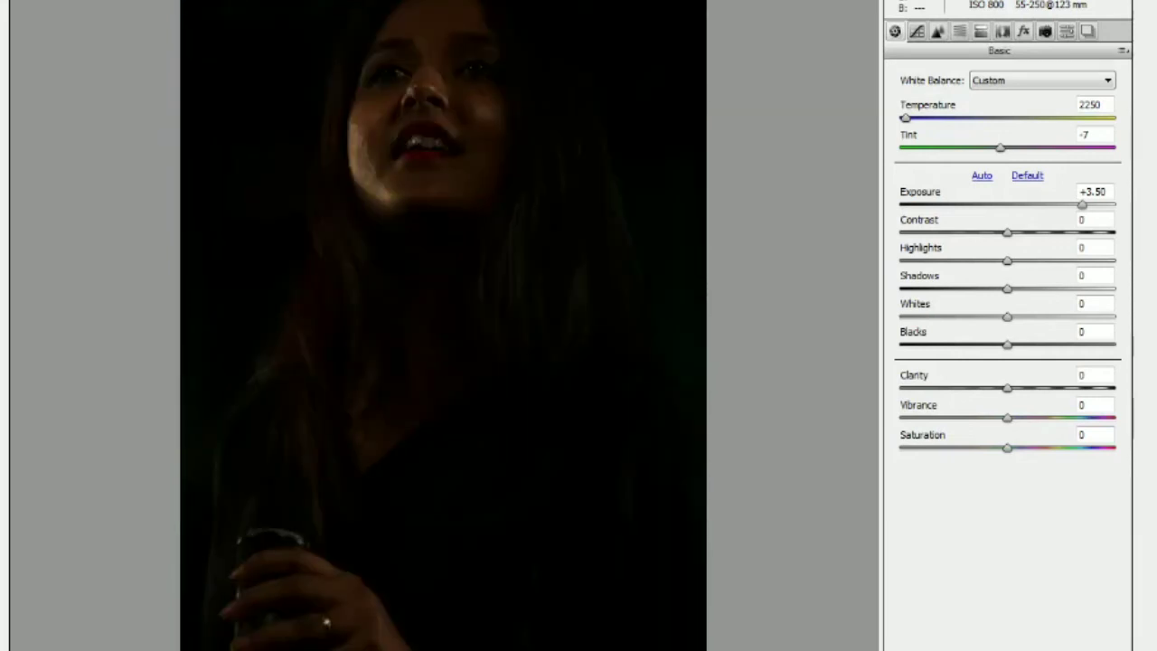
key(p)
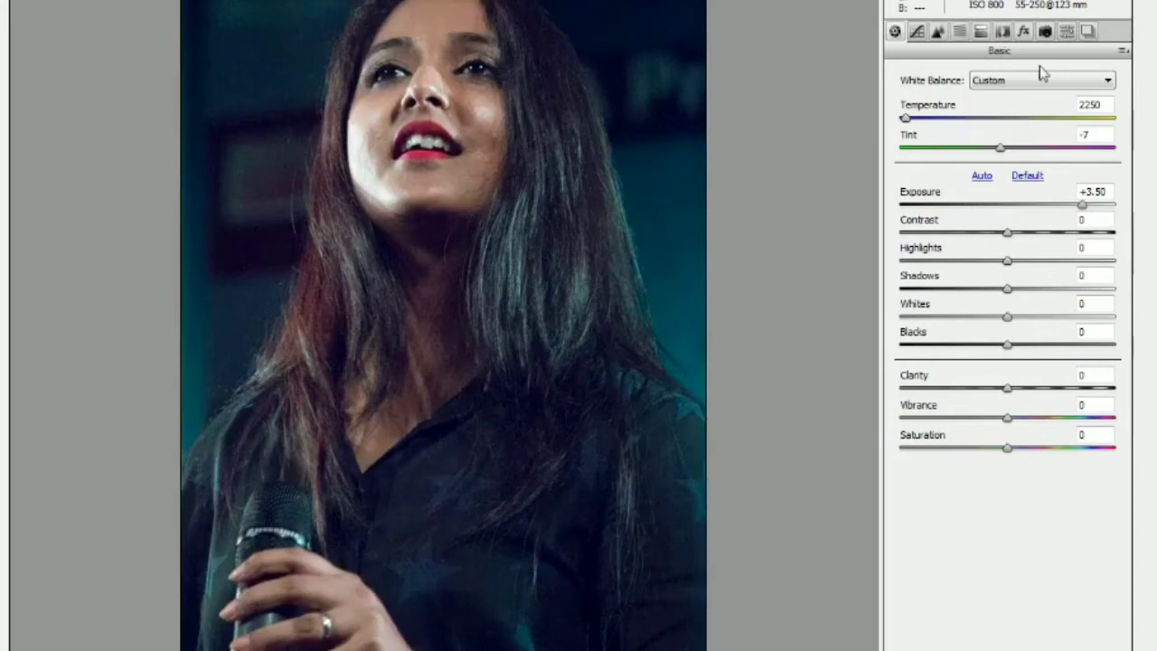
click(941, 33)
Step: Set Sharpening Amount to 54, add light Luminance noise reduction, and raise Luminance Detail to about 53
drag(937, 104, 981, 122)
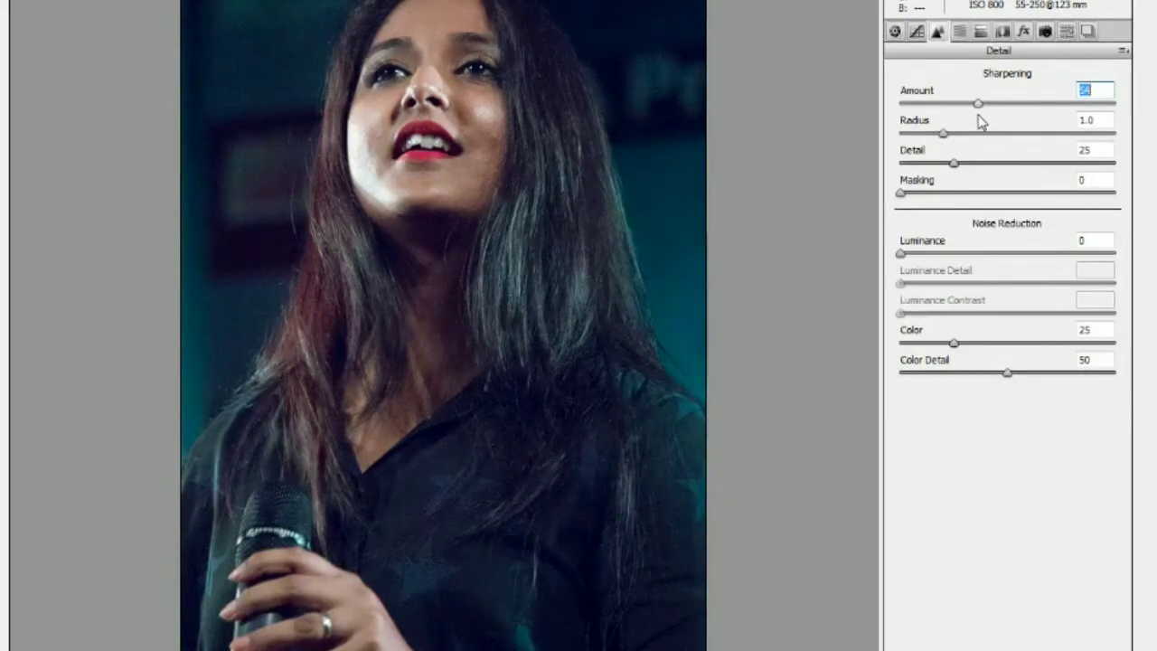
drag(901, 255, 930, 258)
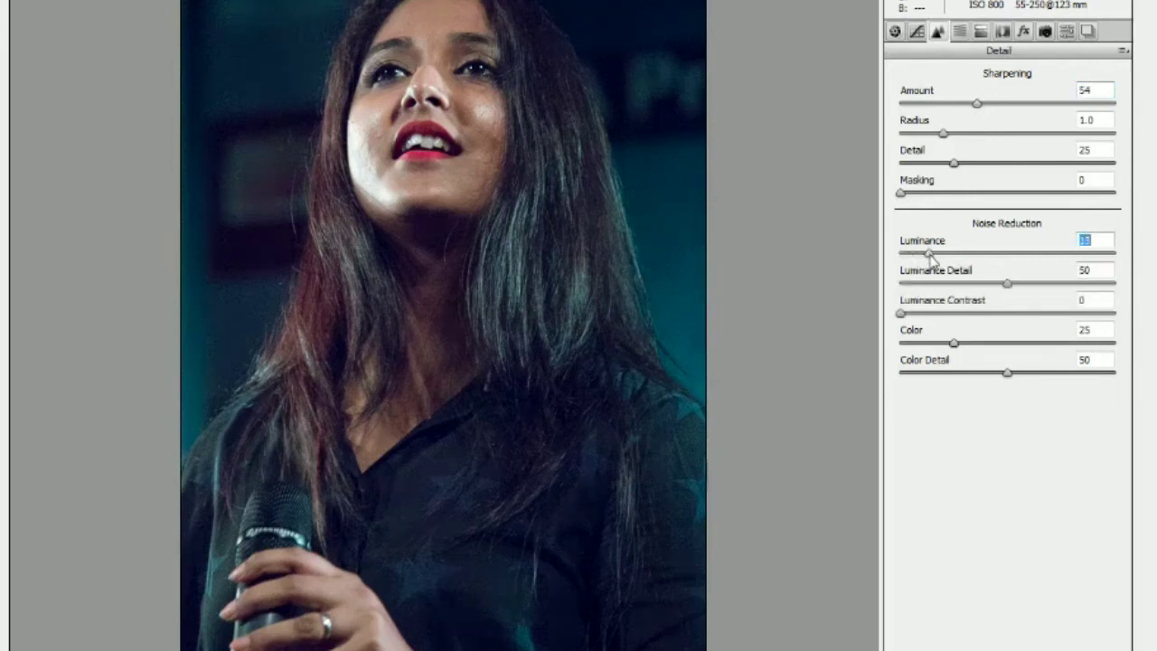
drag(930, 258, 922, 259)
drag(1007, 283, 1012, 283)
click(917, 31)
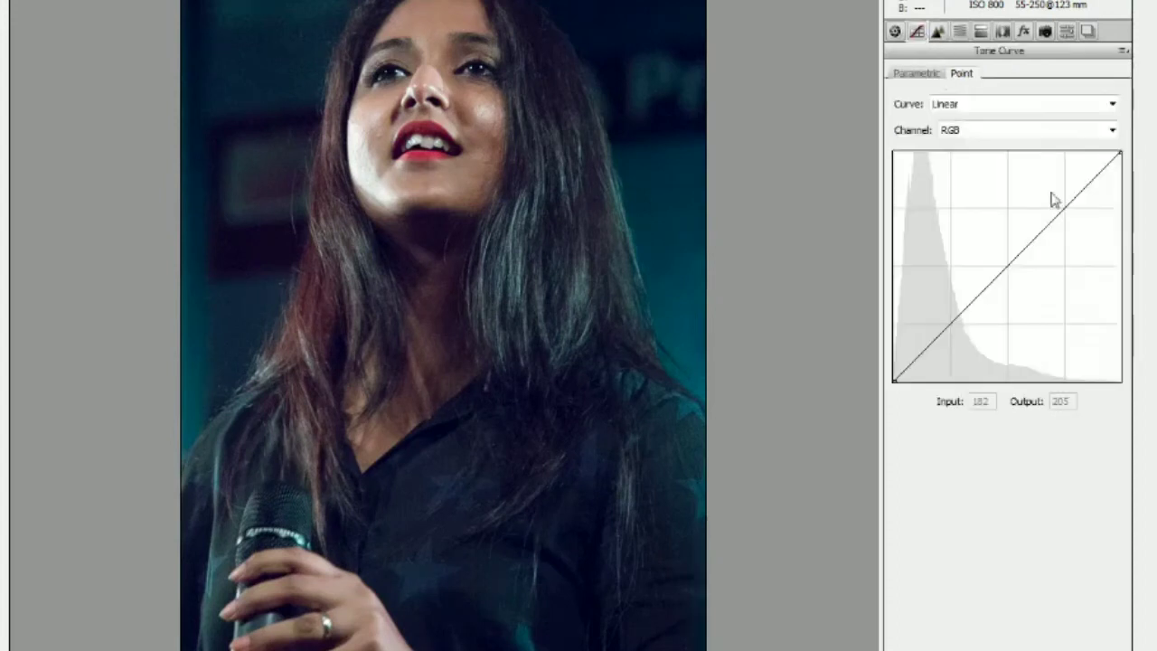
Step: Make the point tone curve Custom, lifting the upper RGB tones with a shadow anchor at 23
drag(1077, 193, 1073, 190)
click(913, 361)
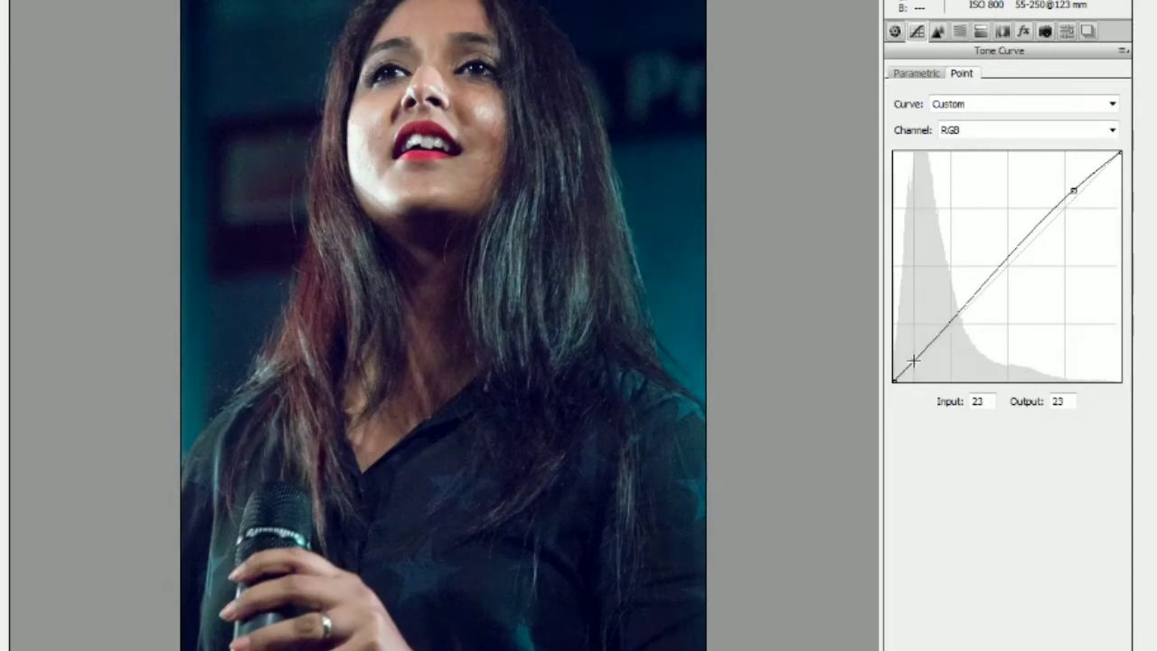
drag(913, 360, 914, 361)
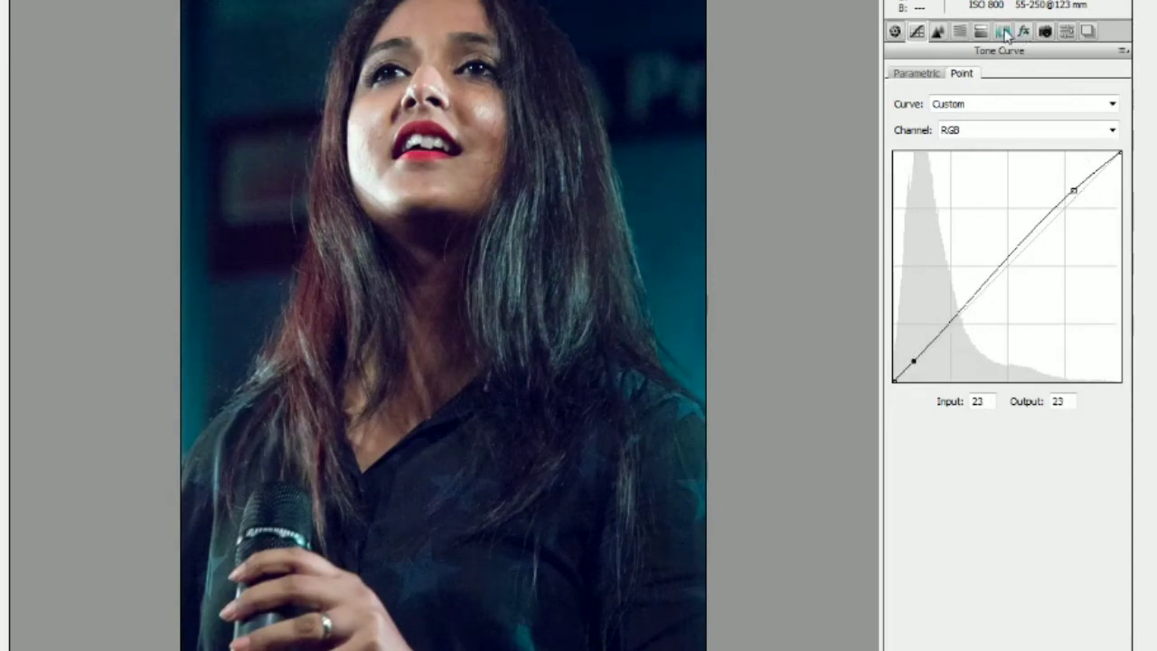
click(895, 32)
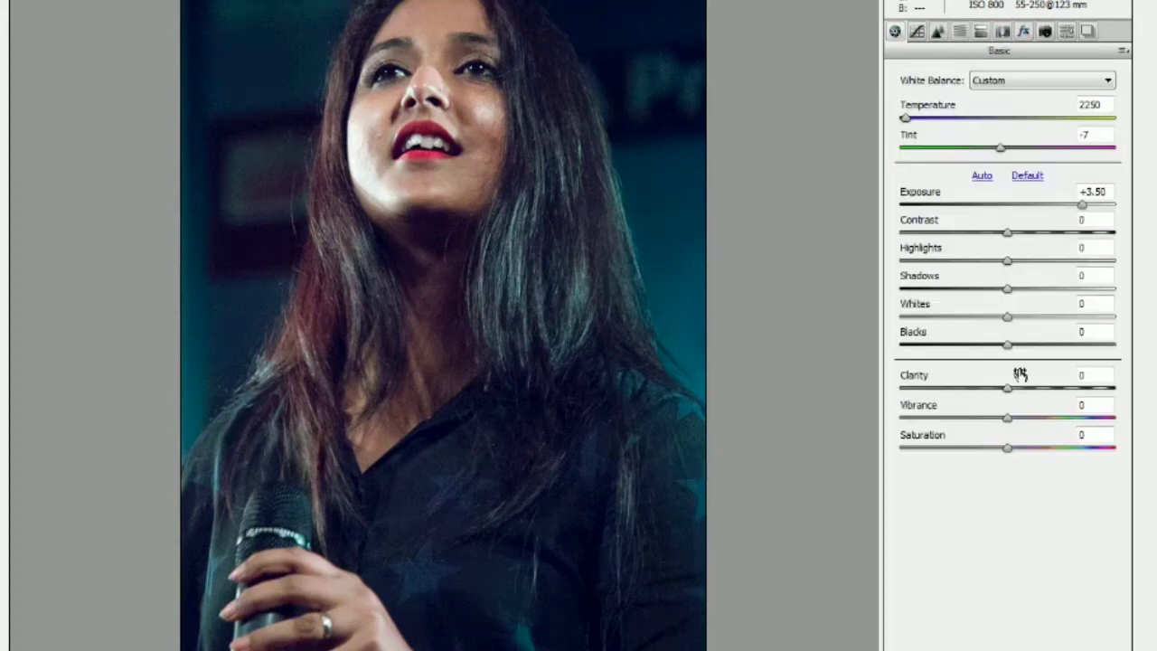
Step: Set Shadows to -14, Blacks to -7 and Exposure to +3.65
drag(1005, 288, 995, 292)
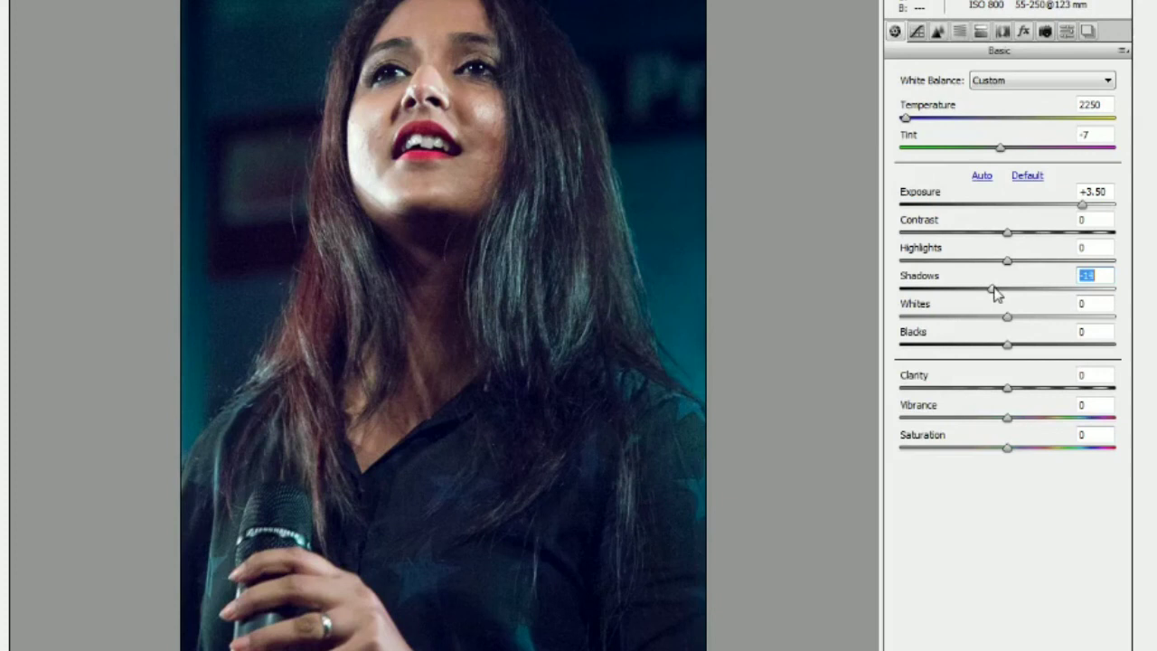
drag(1008, 347, 1002, 346)
drag(1083, 206, 1085, 210)
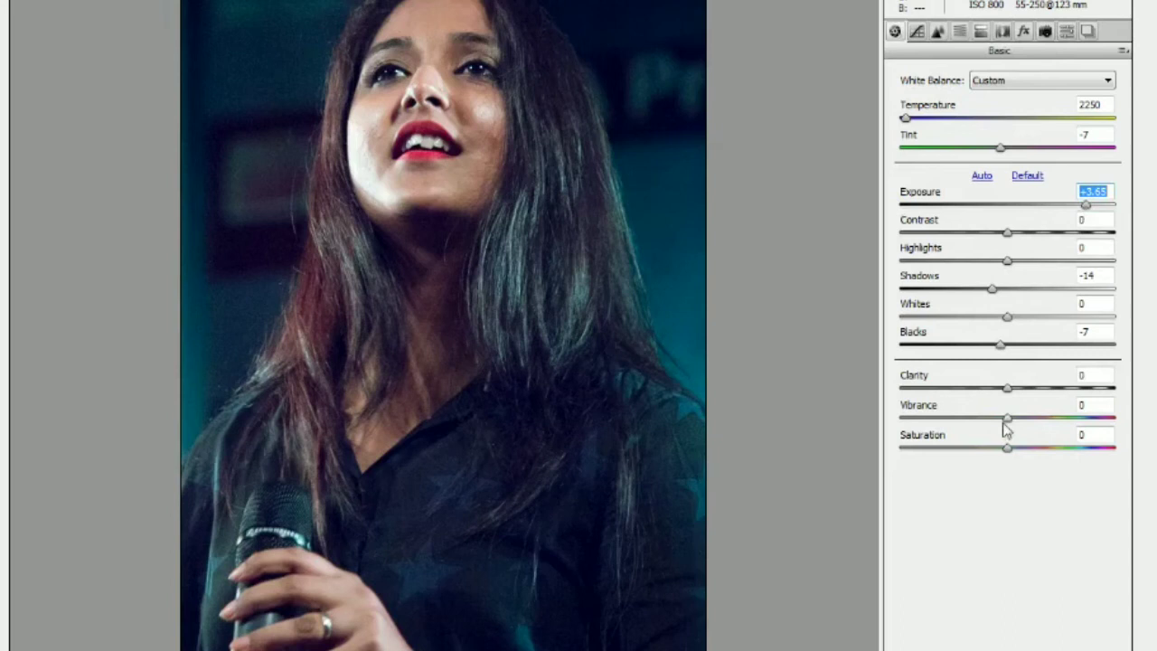
Step: Add Vibrance +39 and Clarity +5, and nudge Contrast up slightly
drag(1010, 421, 1049, 436)
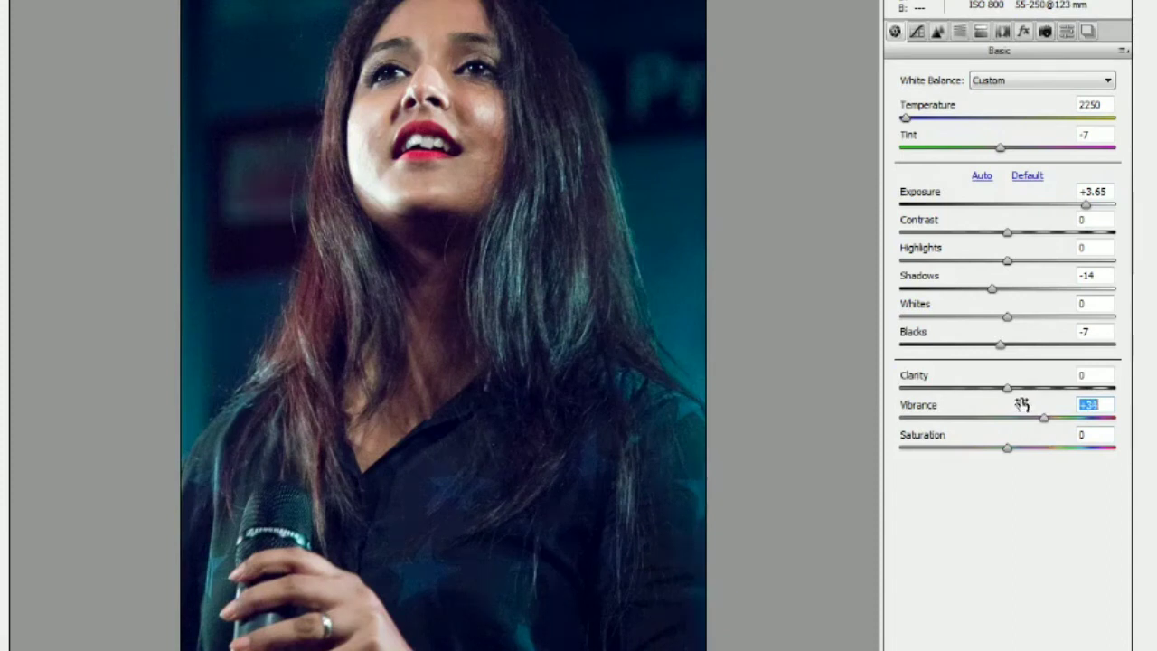
drag(1008, 388, 1014, 394)
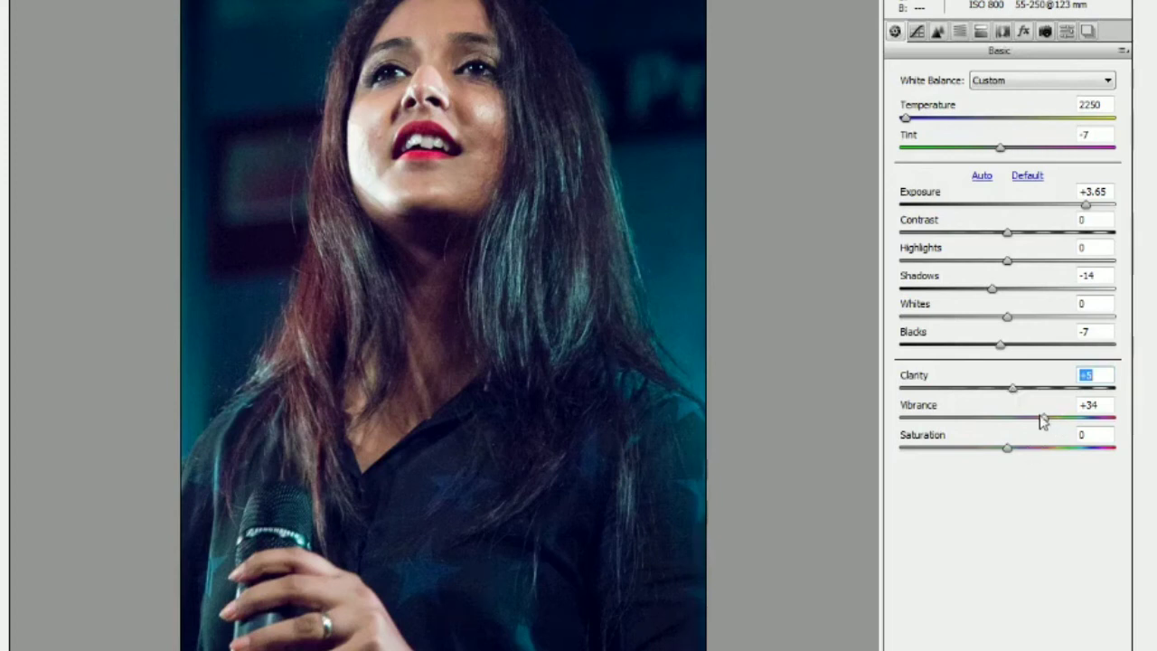
drag(1044, 419, 1051, 427)
click(1011, 237)
drag(1012, 241, 1014, 241)
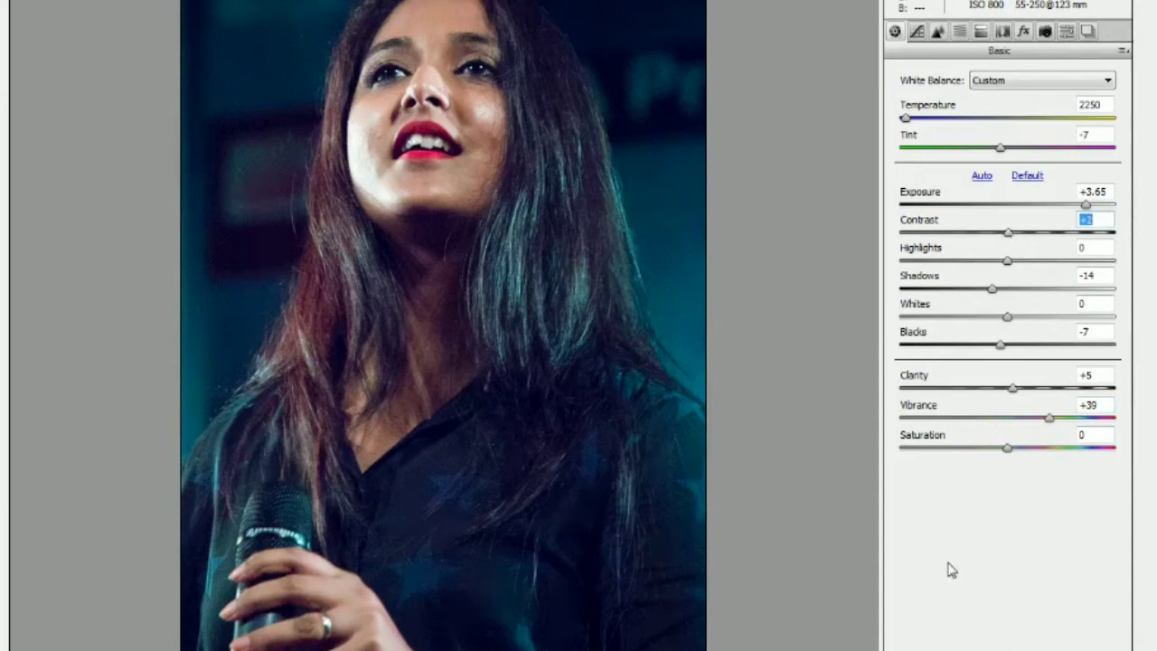
click(937, 30)
Step: Add a Highlight Priority post-crop vignette: Amount -38, Midpoint 38, Roundness -27, Feather 48, Highlights slightly up
click(977, 104)
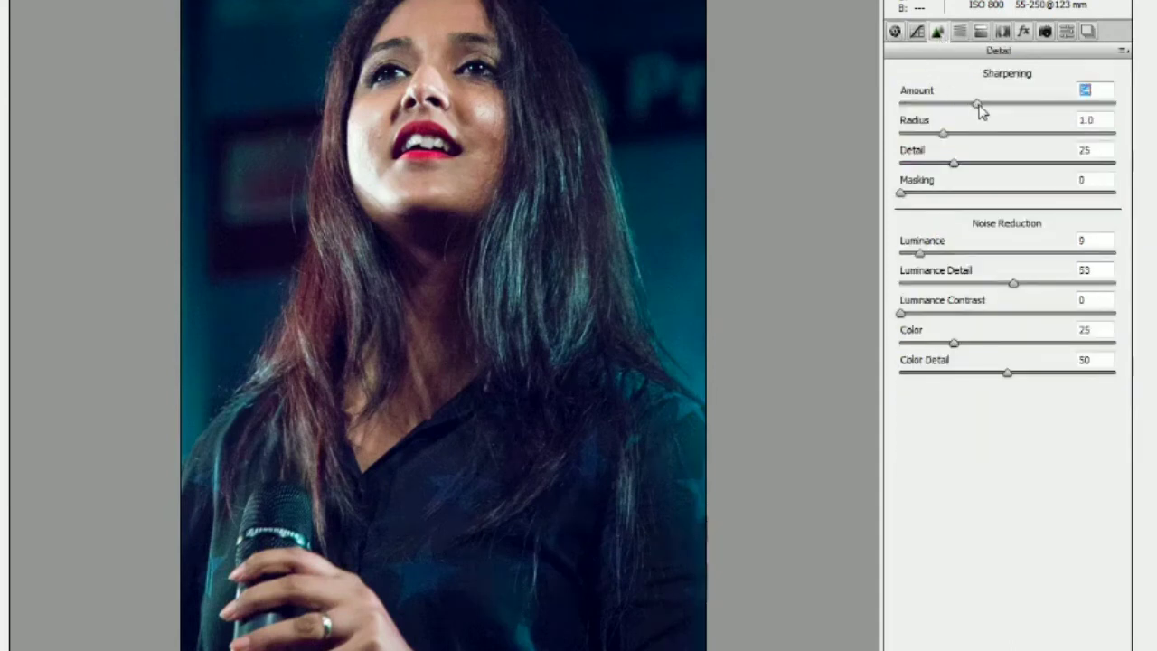
click(1024, 32)
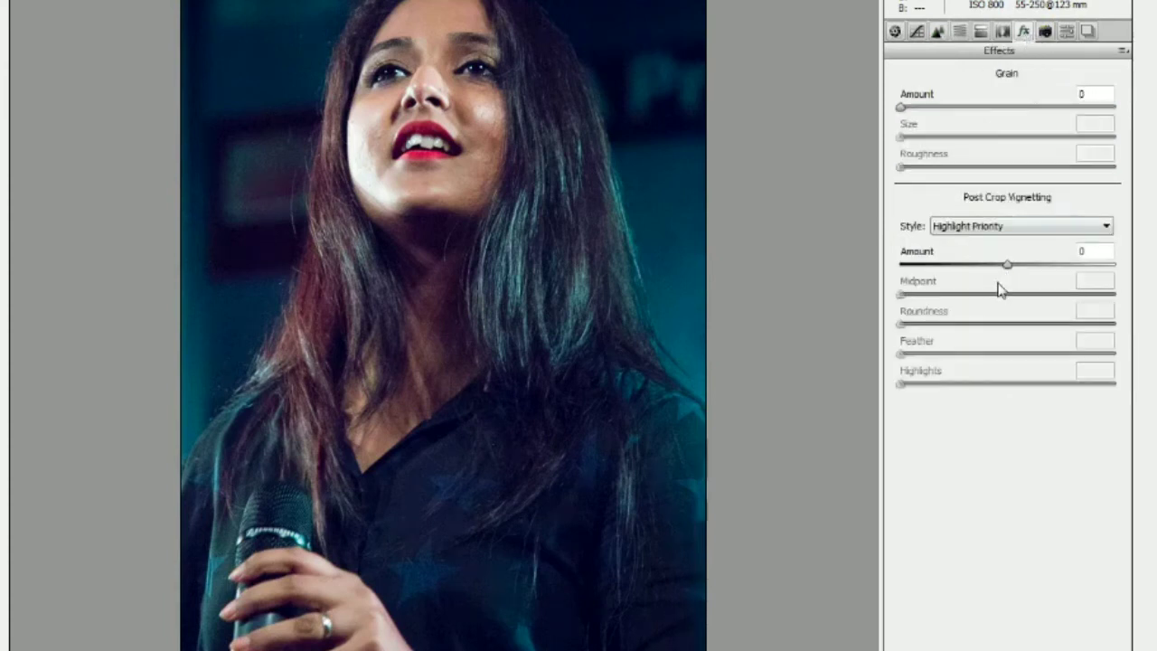
click(1003, 227)
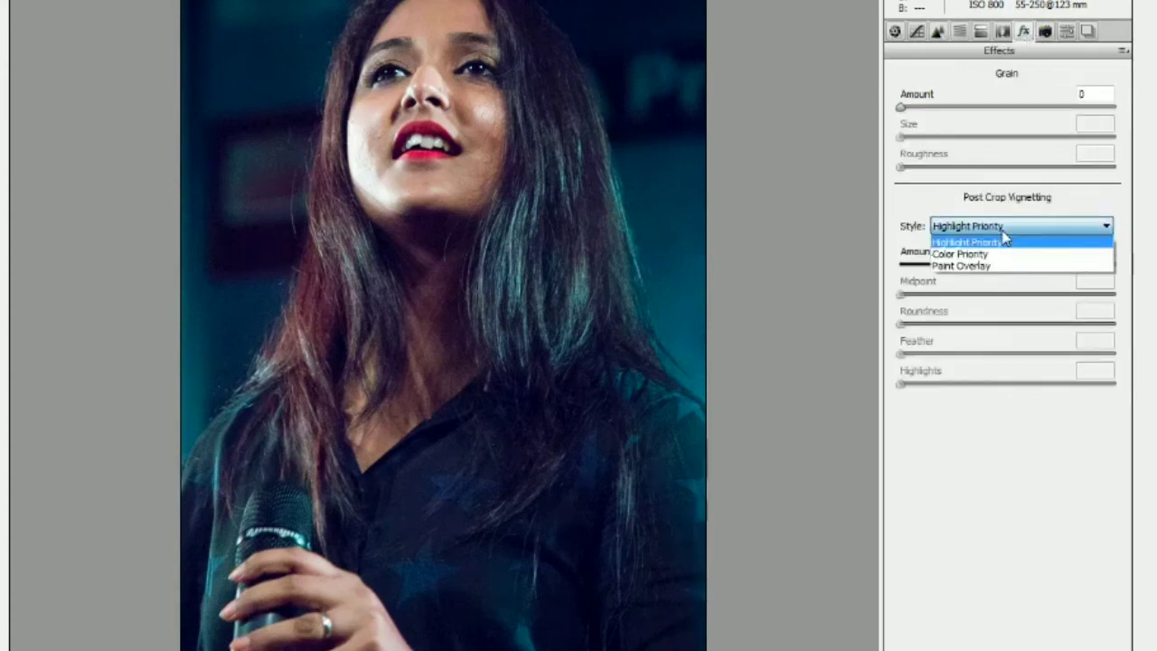
click(996, 478)
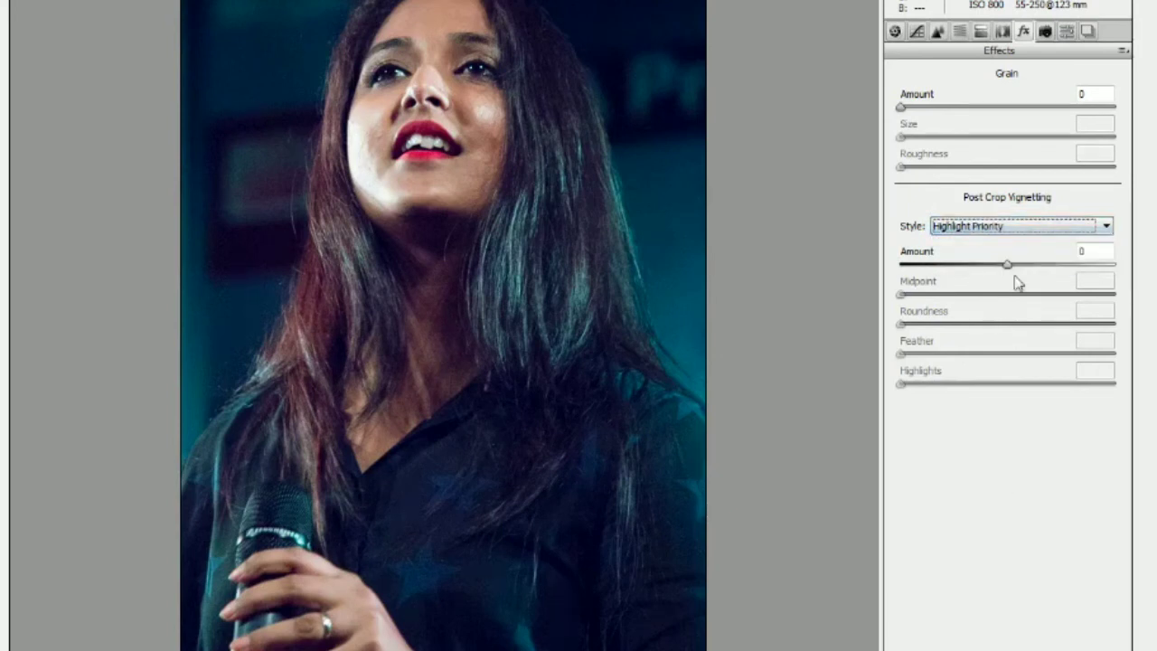
drag(1008, 271, 963, 266)
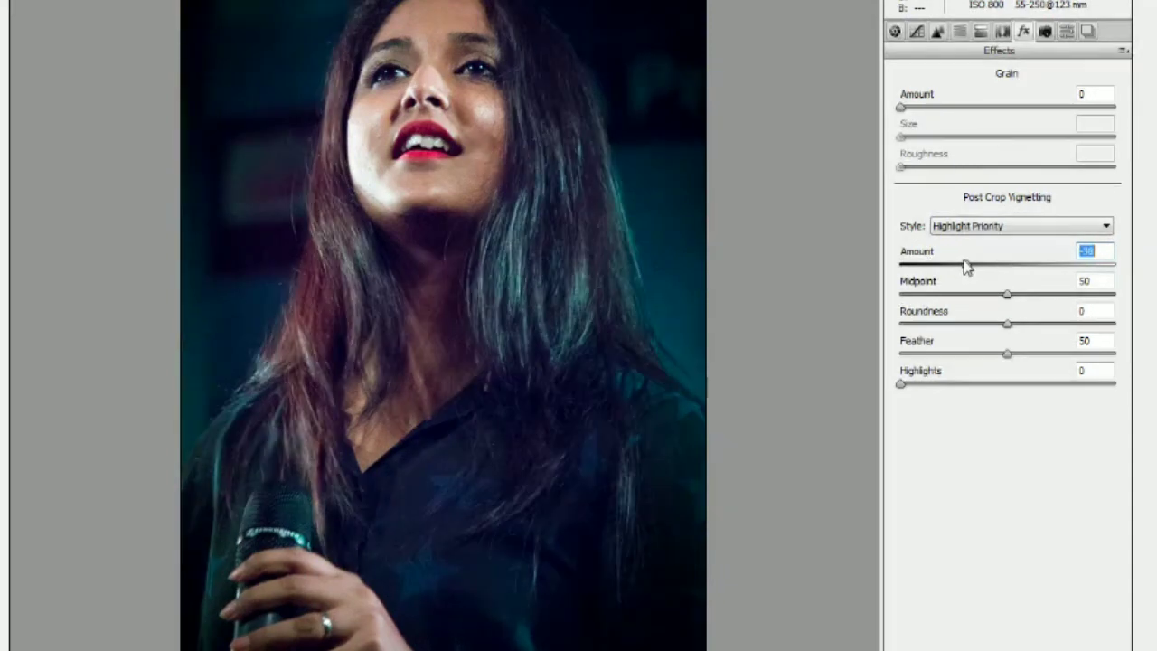
mouse_move(1007, 294)
mouse_down()
mouse_move(976, 302)
mouse_move(1004, 360)
mouse_move(955, 350)
mouse_move(1003, 355)
mouse_up()
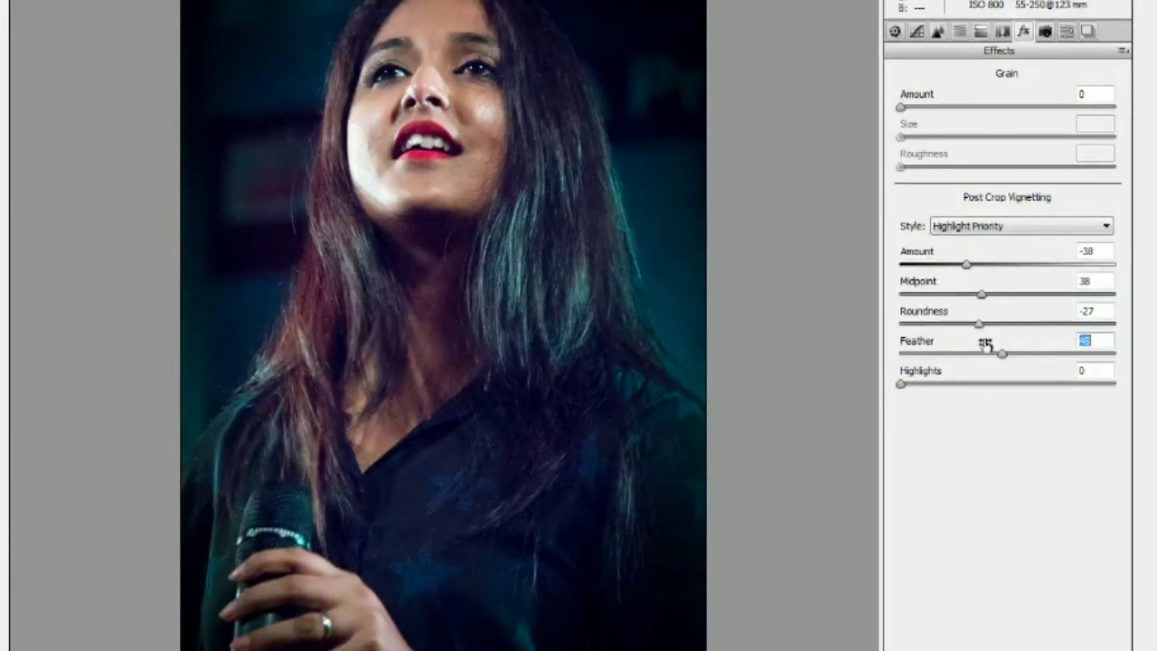
drag(901, 386, 915, 390)
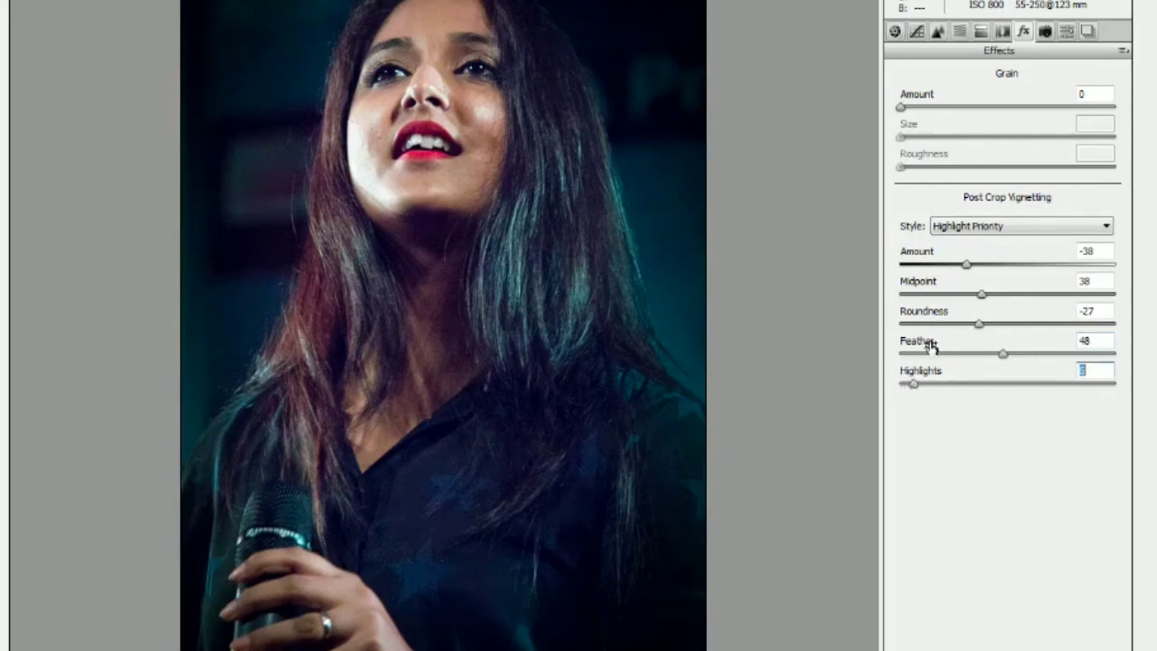
click(895, 31)
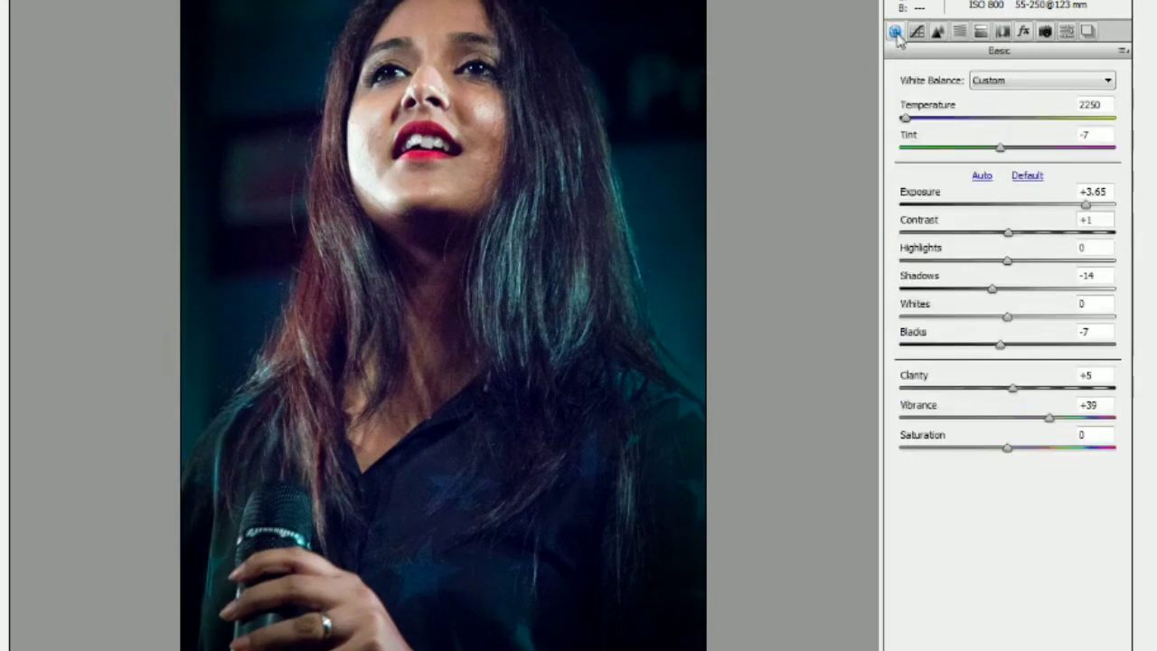
Step: Raise Exposure to +3.85 and lower Highlights to -15
click(1087, 206)
drag(1087, 208, 1090, 209)
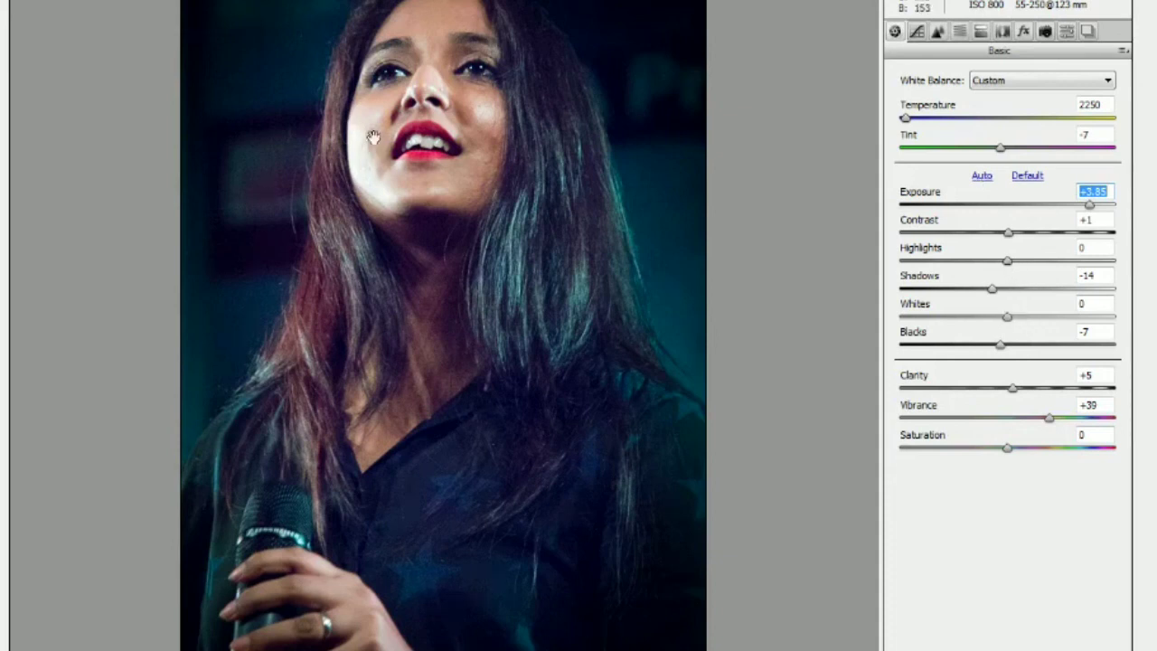
mouse_move(1007, 262)
mouse_down()
mouse_move(984, 262)
mouse_move(994, 273)
mouse_up()
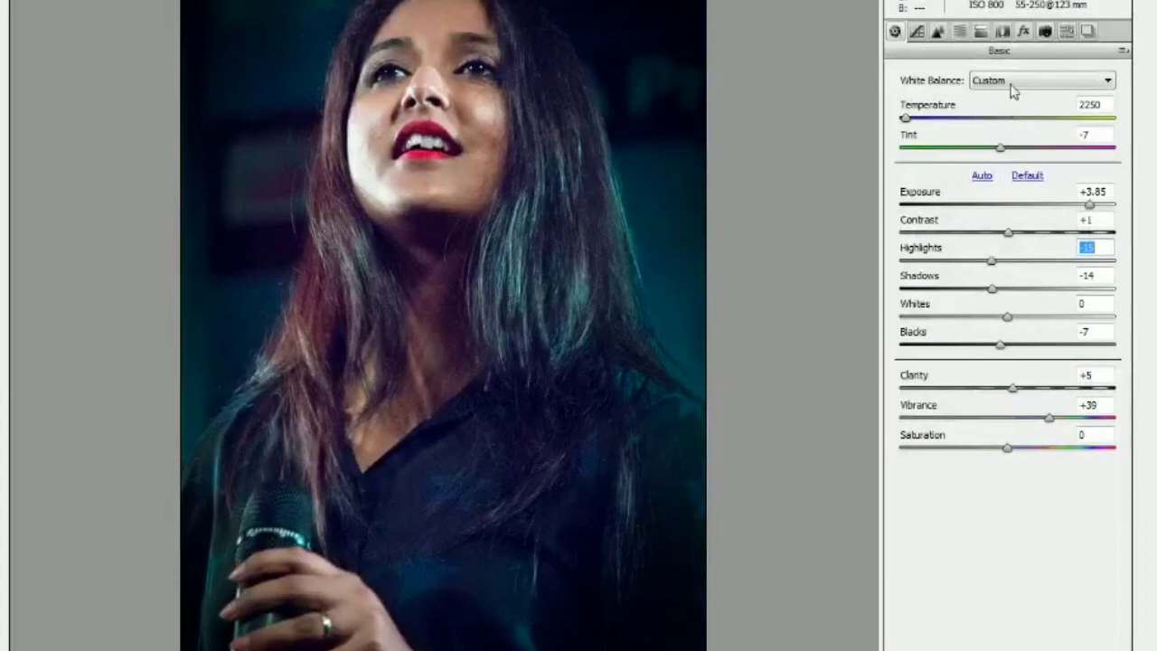
click(958, 33)
Step: Raise the HSL Saturation of Reds to +13
drag(1009, 163, 1023, 172)
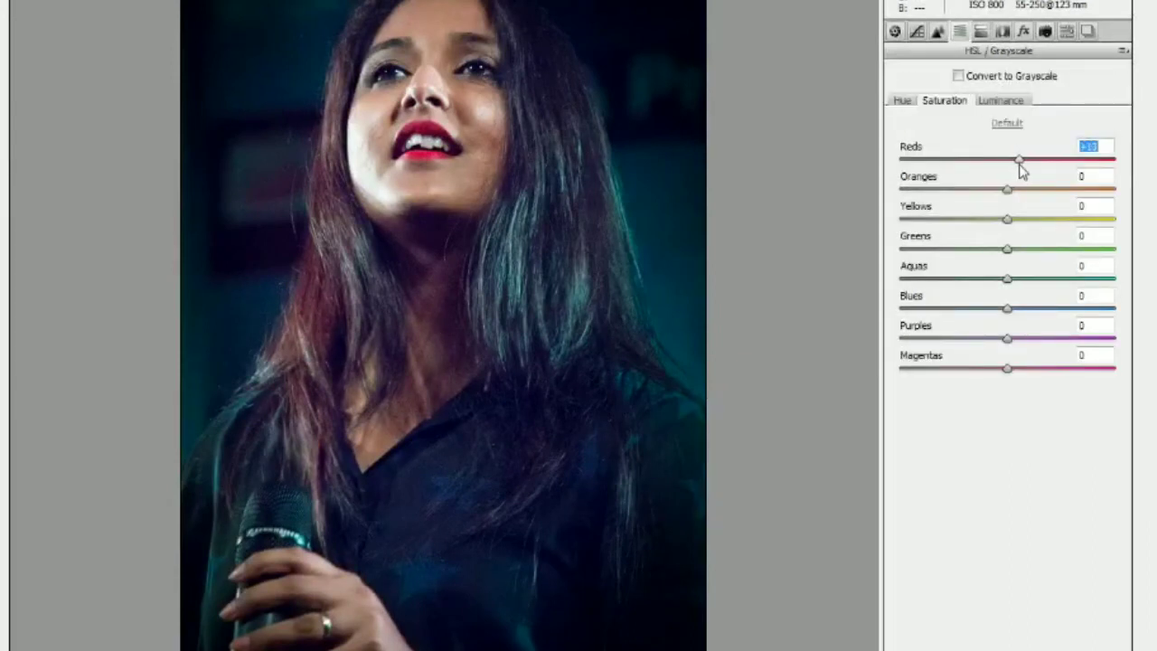